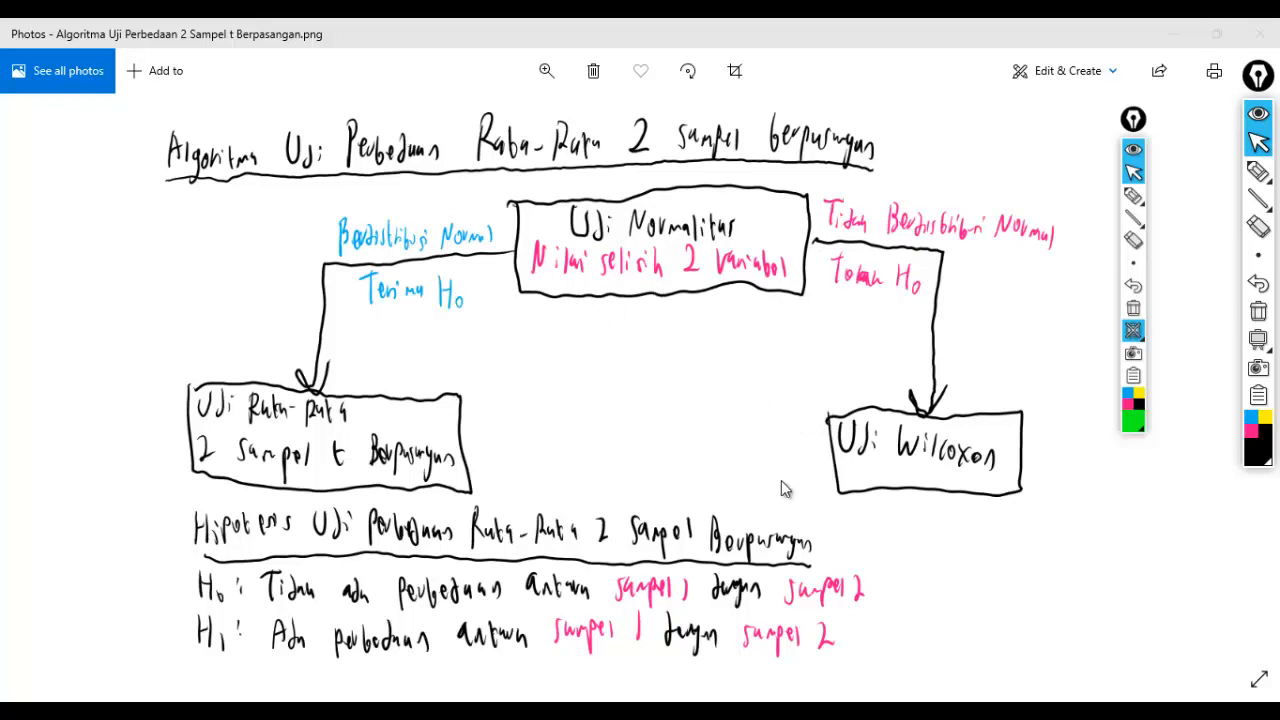
- Switch to the Excel workbook and review the body weights before and after exercise in the Sebelum and Sesudah Olahraga columns
{"action": "left_click", "coordinate": [780, 711]}
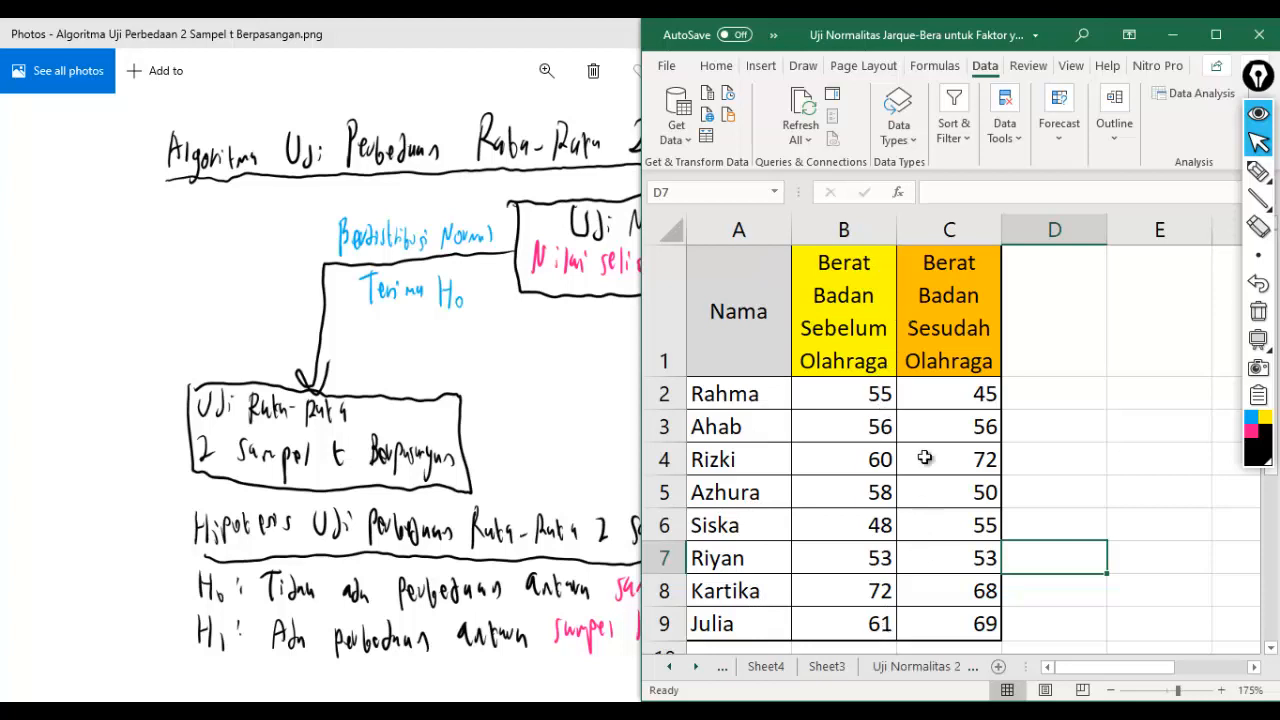
{"action": "left_click_drag", "start_coordinate": [982, 394], "coordinate": [982, 612]}
{"action": "left_click", "coordinate": [983, 596]}
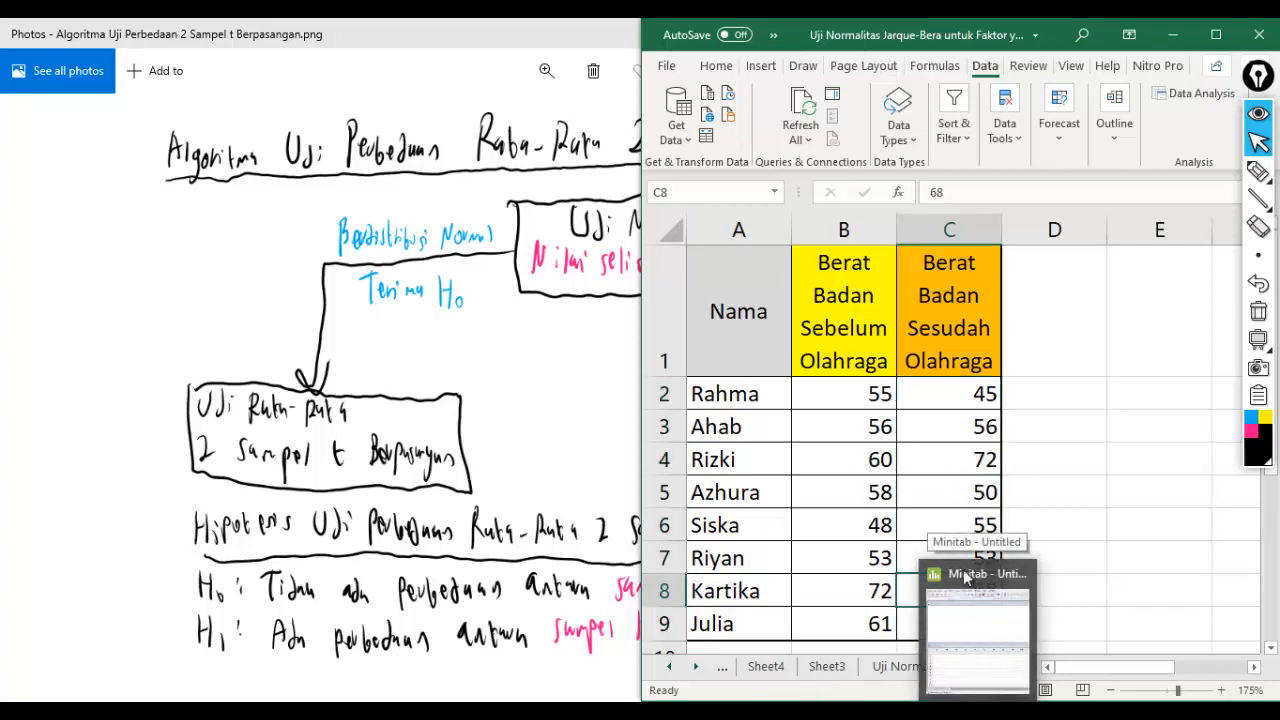
{"action": "left_click", "coordinate": [882, 360]}
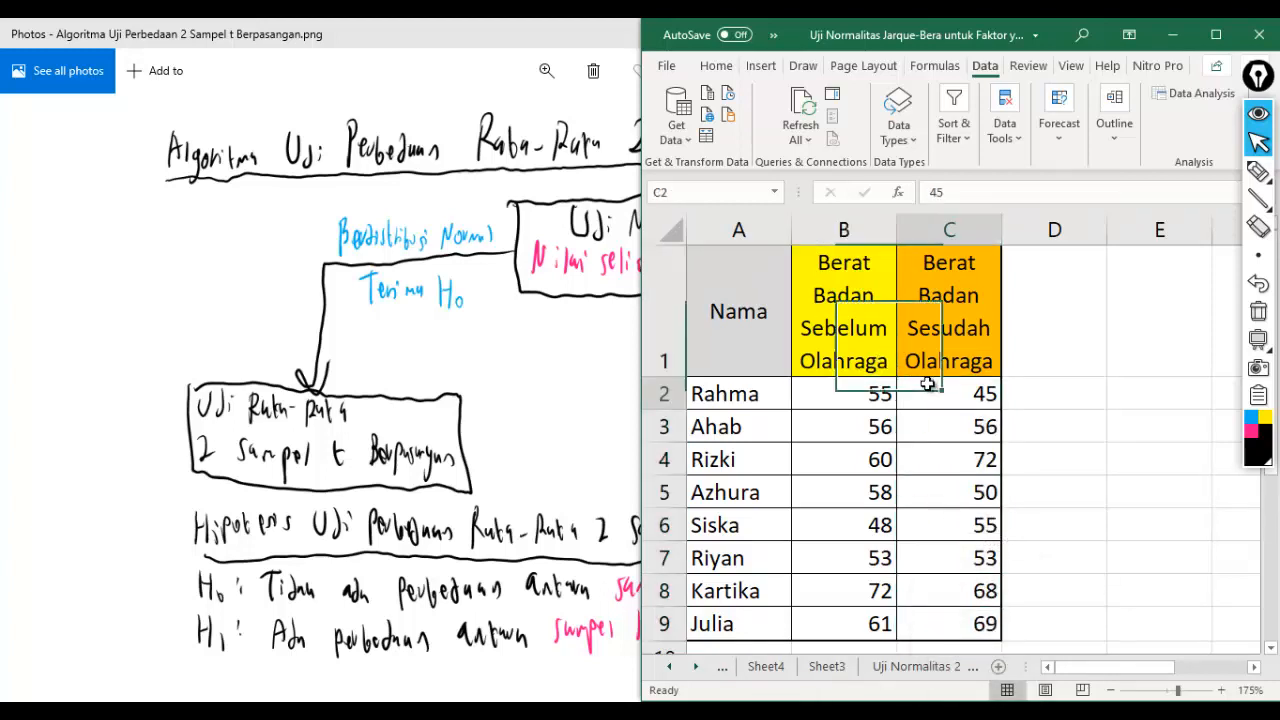
{"action": "left_click", "coordinate": [928, 385]}
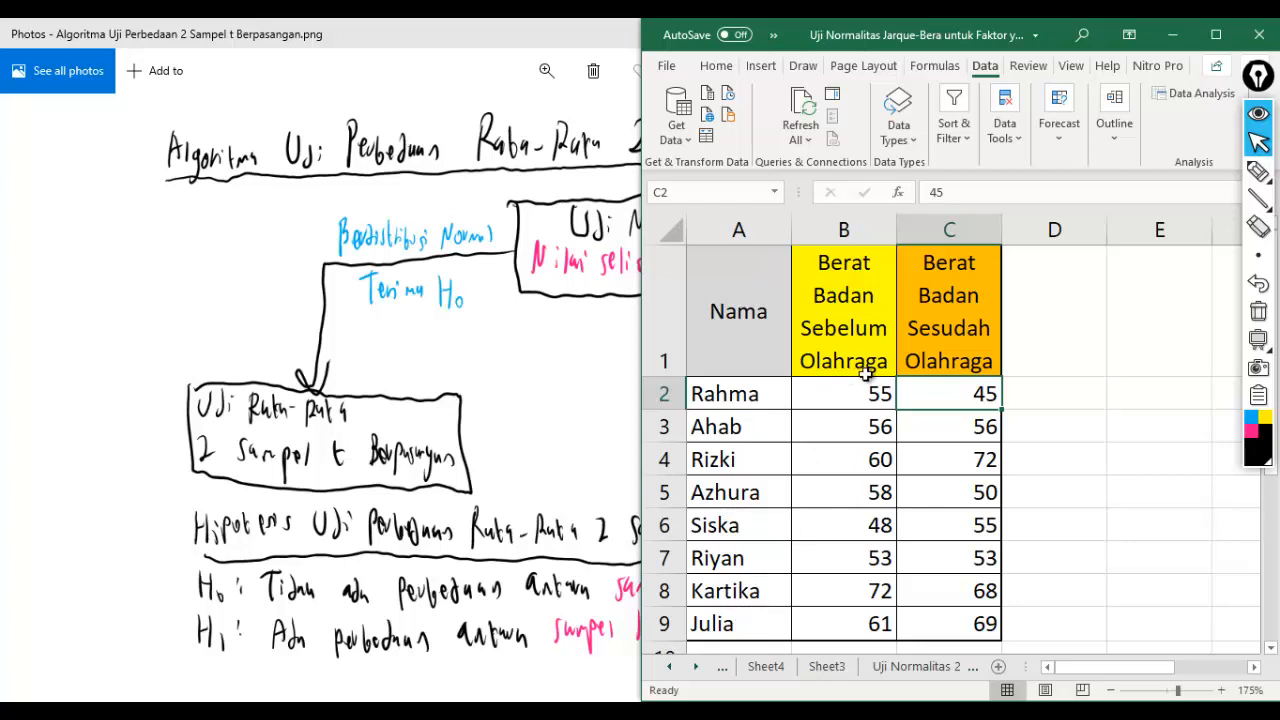
{"action": "left_click", "coordinate": [946, 522]}
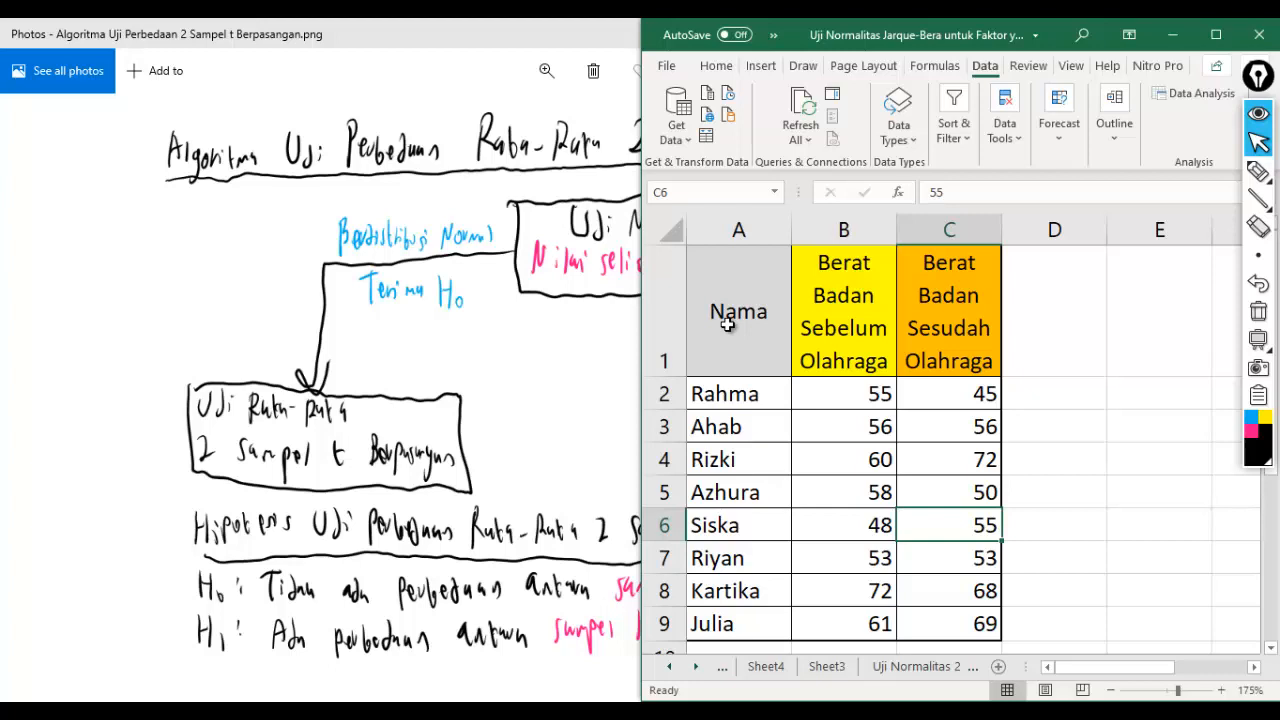
{"action": "left_click", "coordinate": [876, 347]}
{"action": "left_click", "coordinate": [890, 414]}
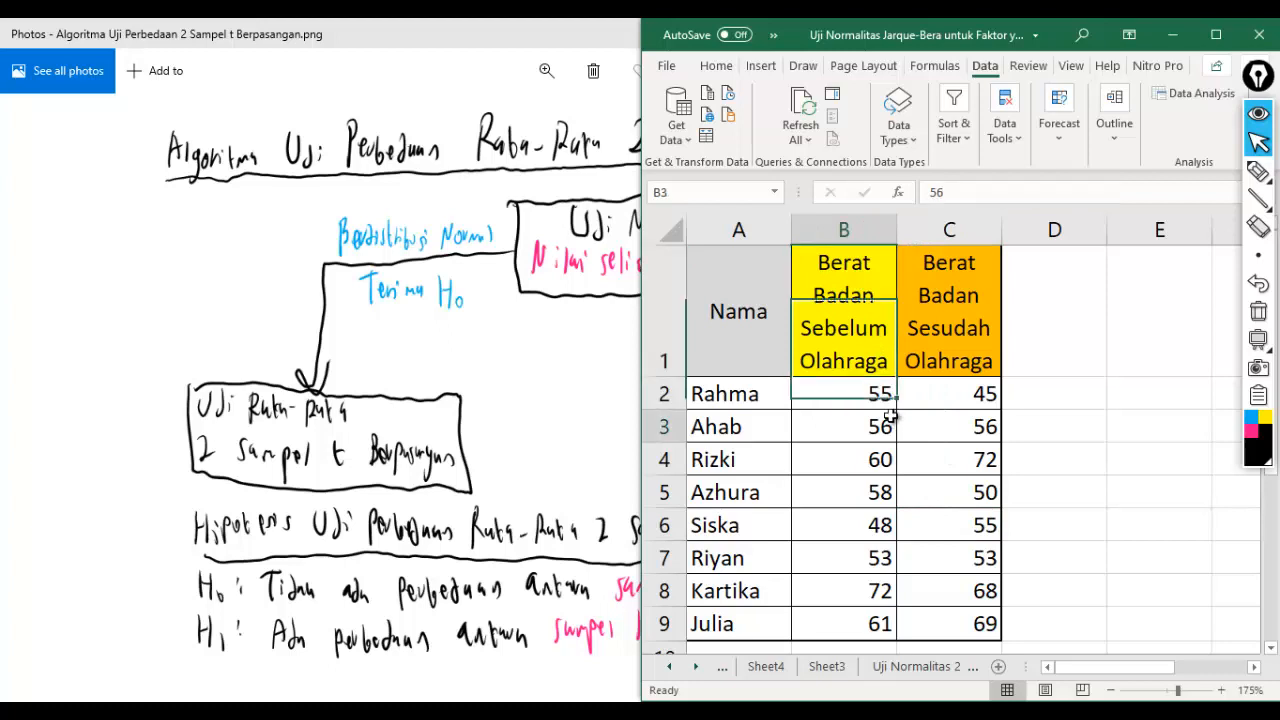
{"action": "left_click", "coordinate": [881, 394]}
{"action": "left_click", "coordinate": [927, 397]}
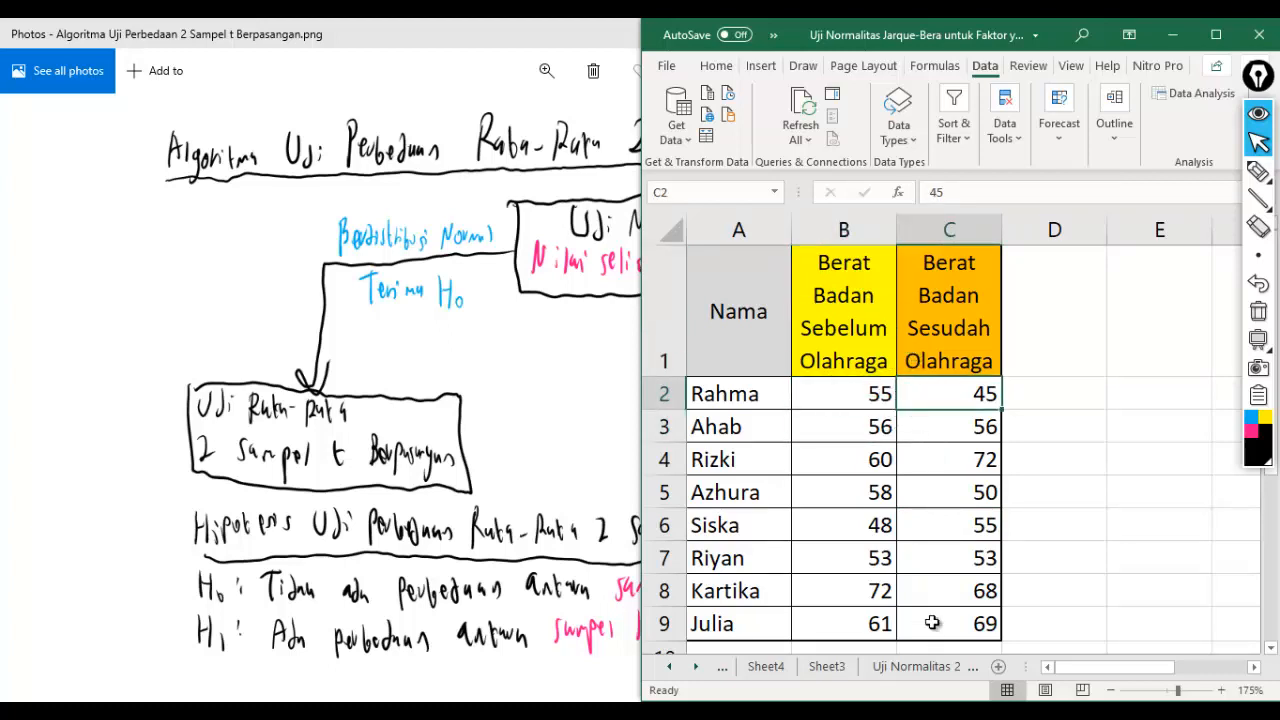
- Copy the table A1:C9 from Excel into the Minitab worksheet, placing its headers in the column name row from C1
{"action": "left_click", "coordinate": [900, 711]}
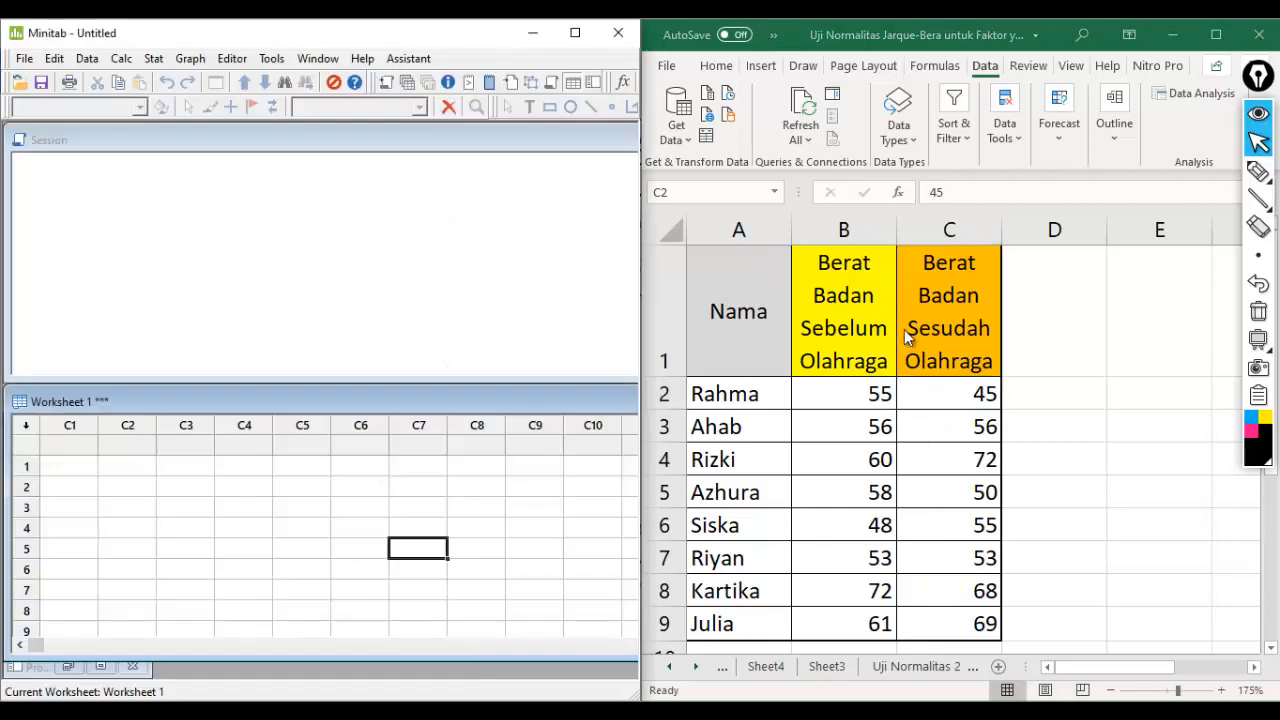
{"action": "left_click", "coordinate": [872, 280]}
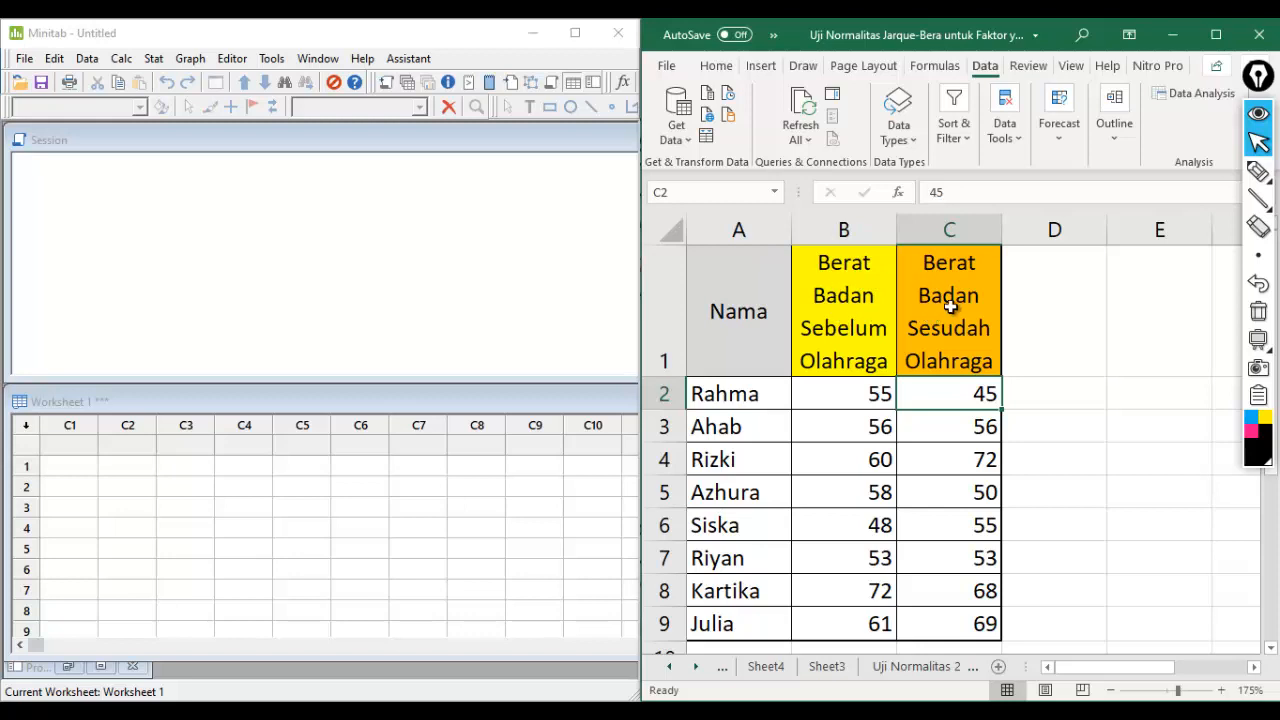
{"action": "left_click", "coordinate": [941, 295]}
{"action": "left_click_drag", "start_coordinate": [730, 318], "coordinate": [908, 617]}
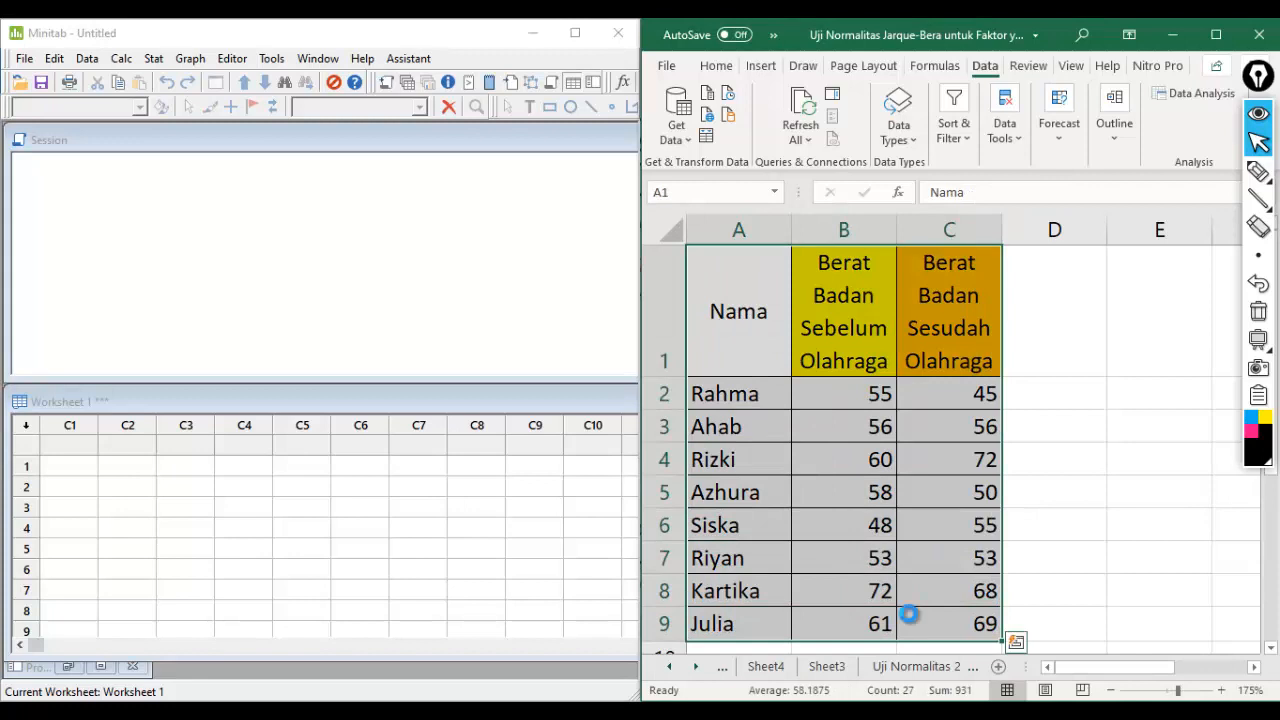
{"action": "key", "text": "ctrl+c"}
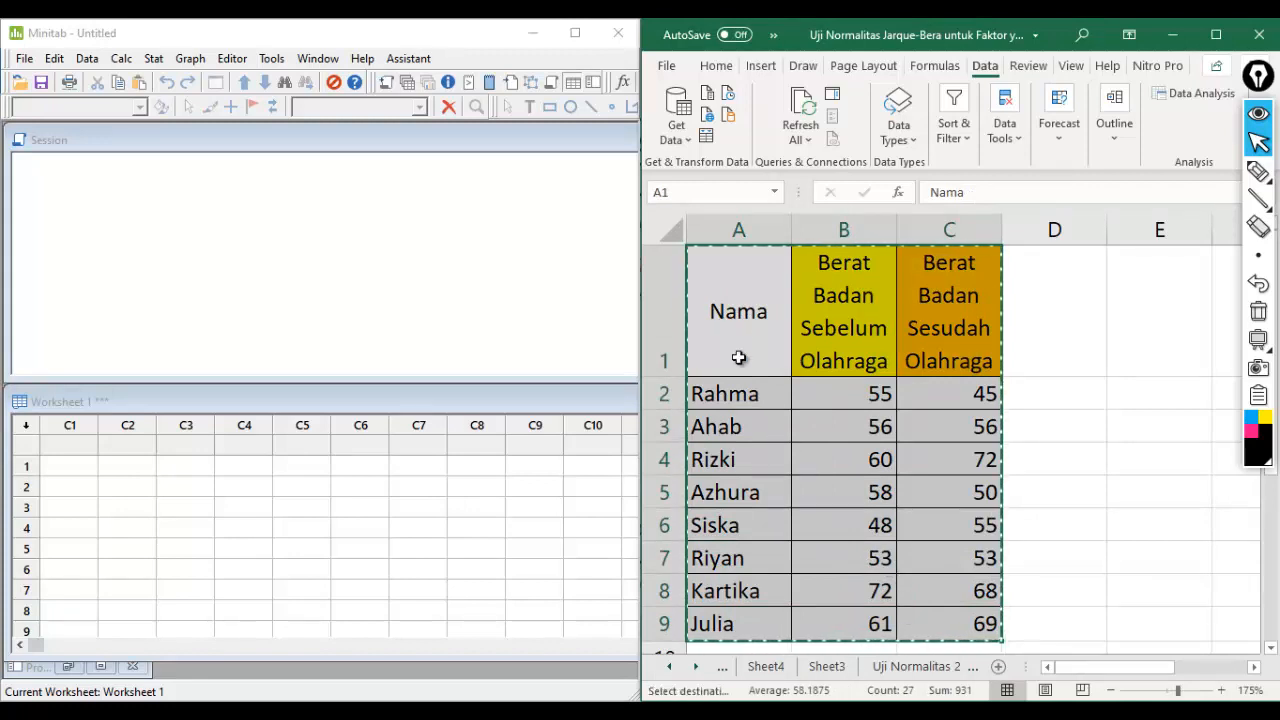
{"action": "left_click", "coordinate": [89, 446]}
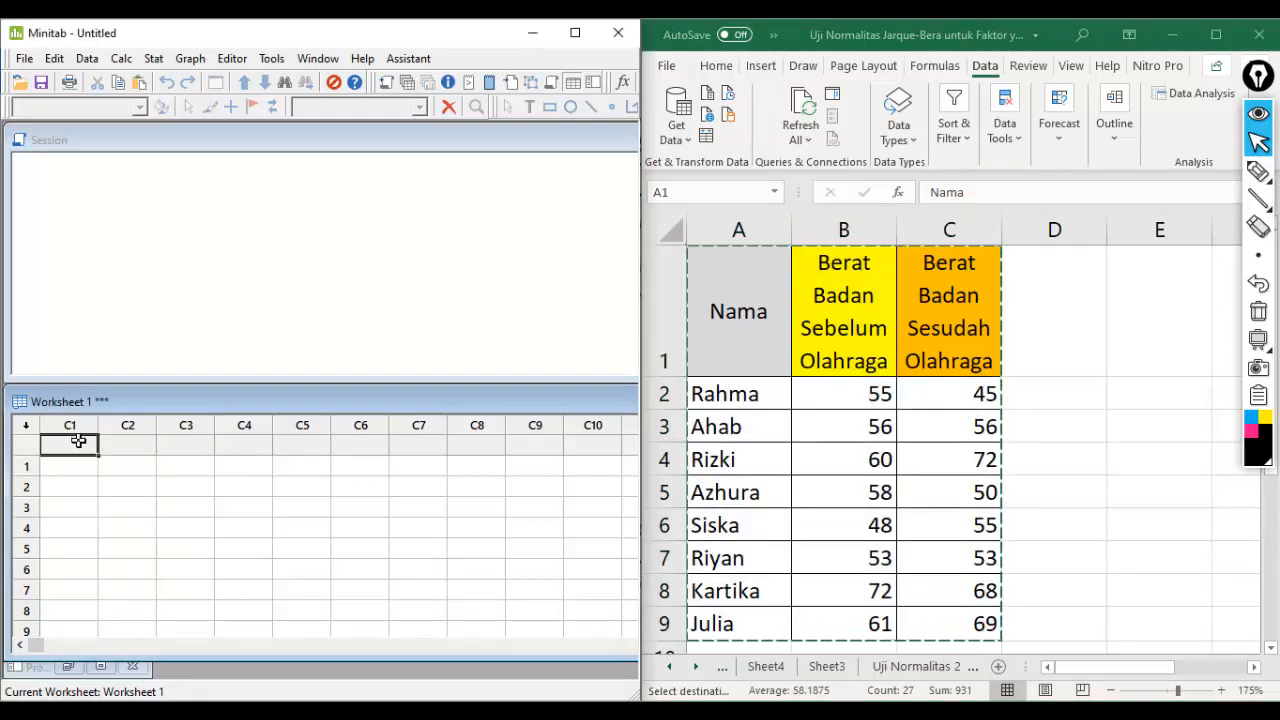
{"action": "key", "text": "ctrl+v"}
{"action": "left_click", "coordinate": [218, 534]}
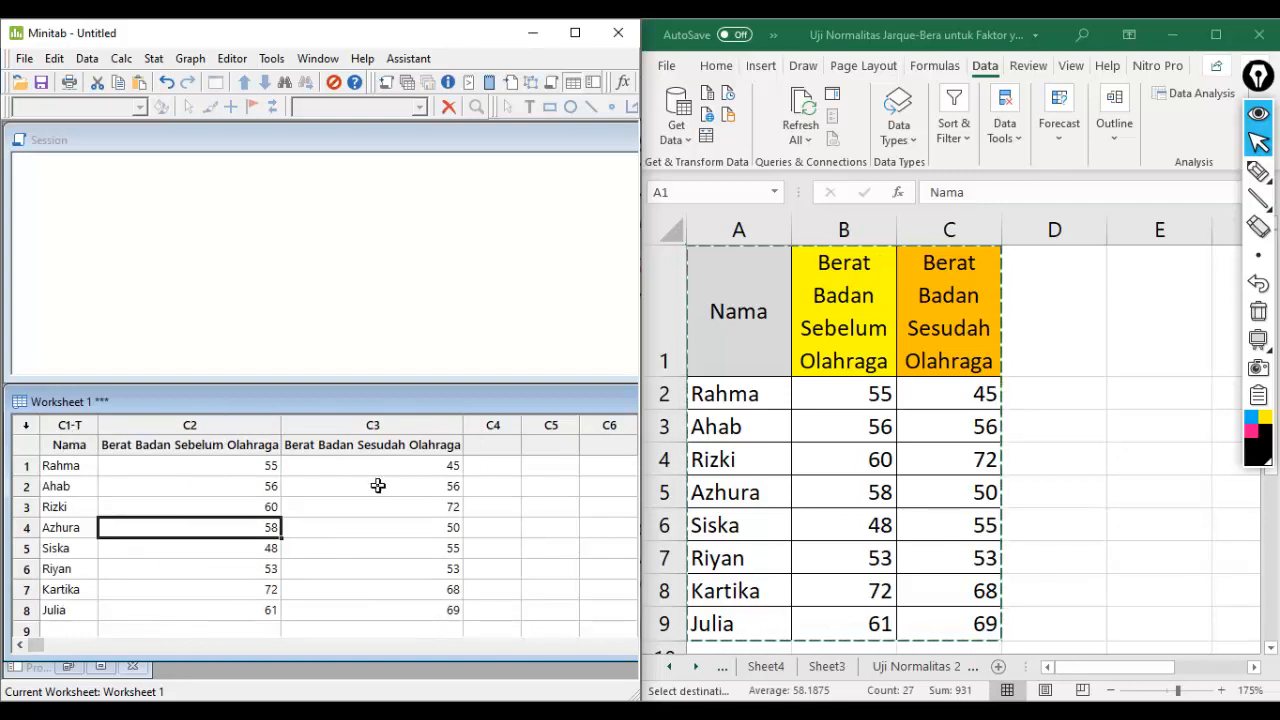
{"action": "left_click", "coordinate": [390, 616]}
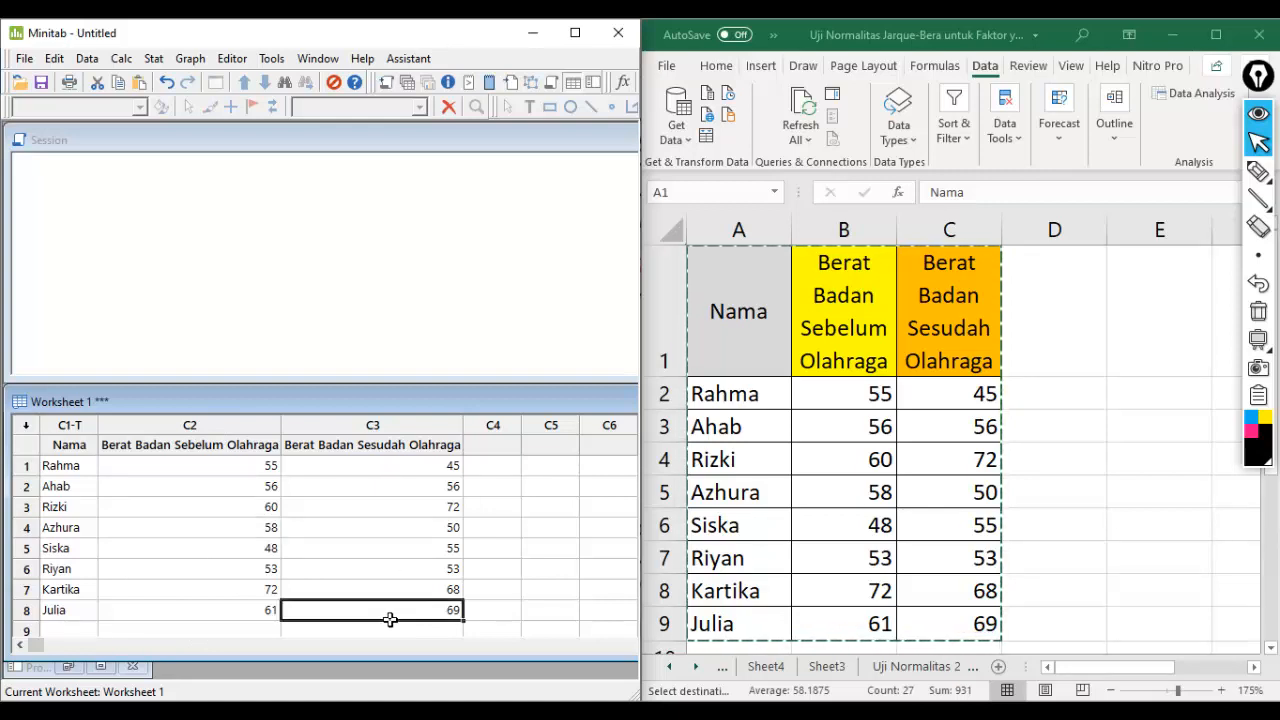
- Calculate a new variable Selisih as 'Berat Badan Sebelum Olahraga' - 'Berat Badan Sesudah Olahraga' with the Calculator
{"action": "left_click", "coordinate": [497, 443]}
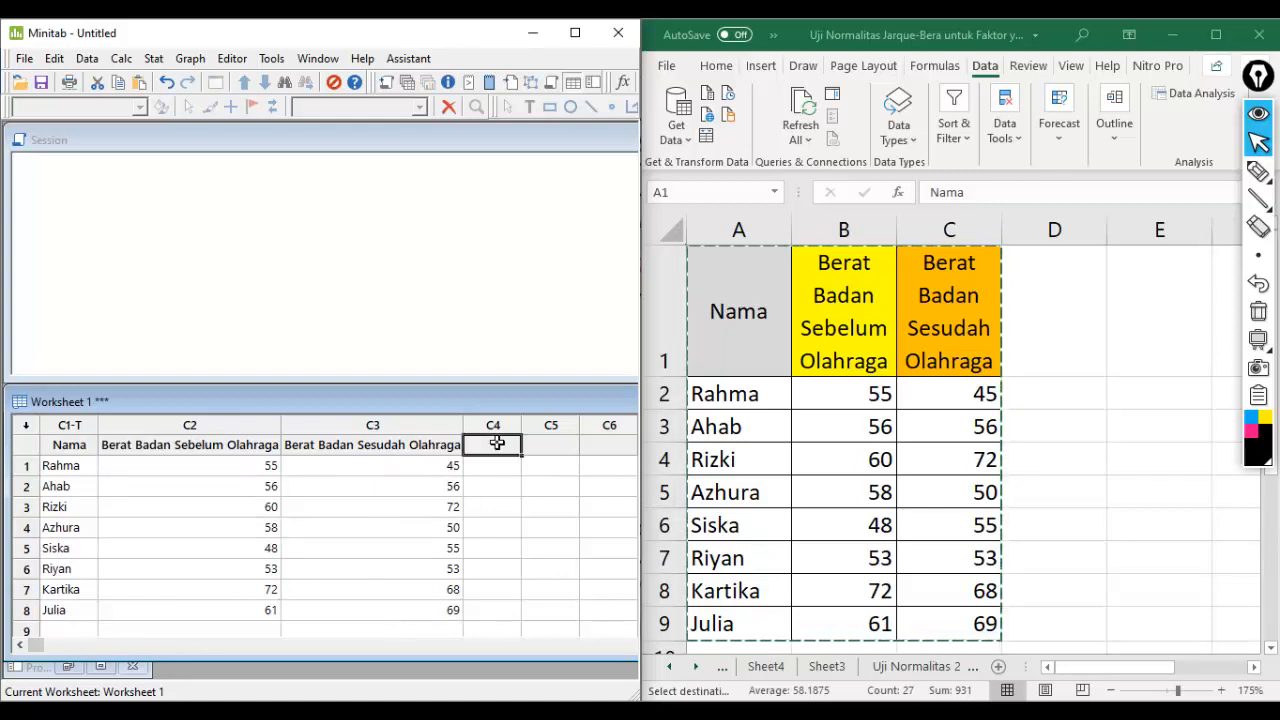
{"action": "left_click", "coordinate": [532, 475]}
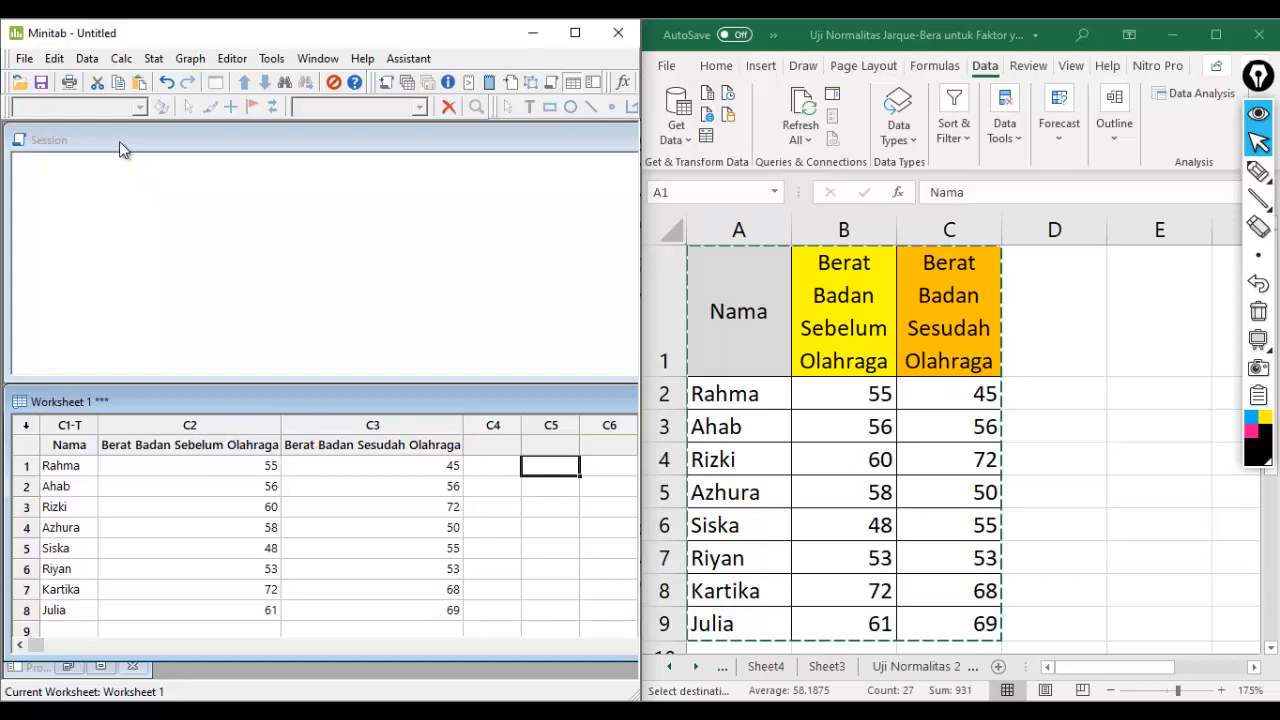
{"action": "left_click", "coordinate": [128, 60]}
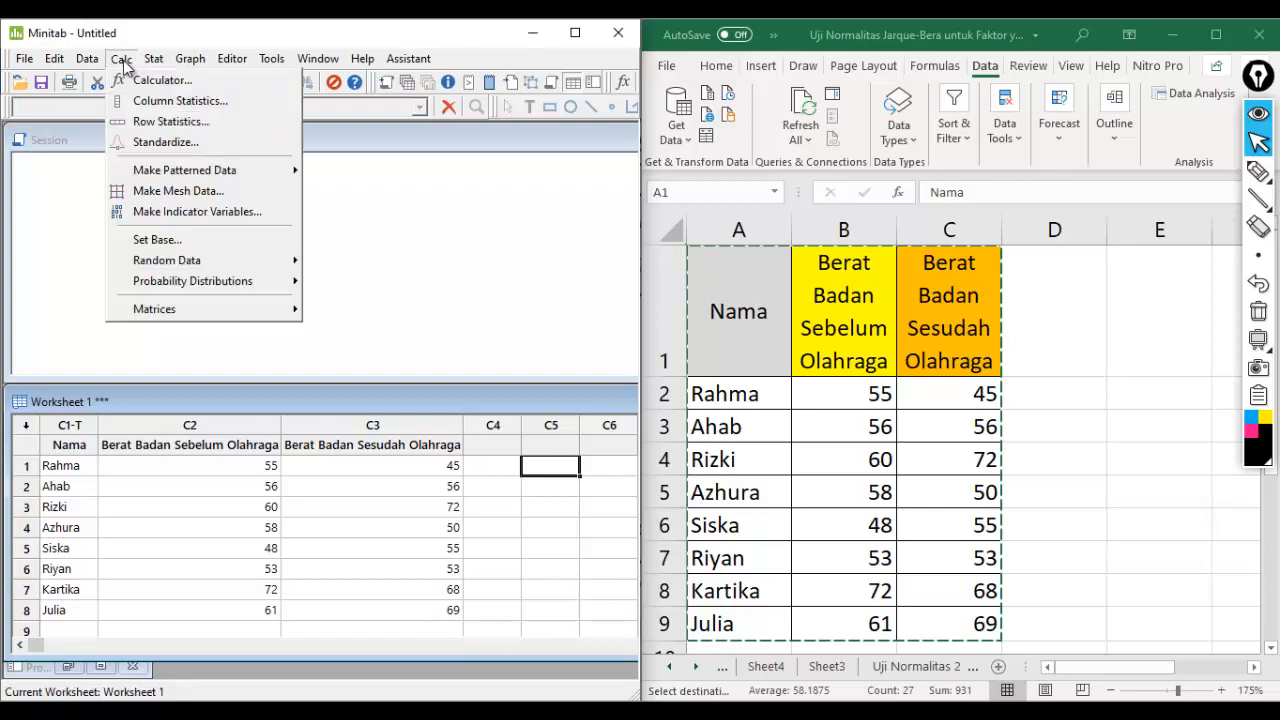
{"action": "left_click", "coordinate": [145, 84]}
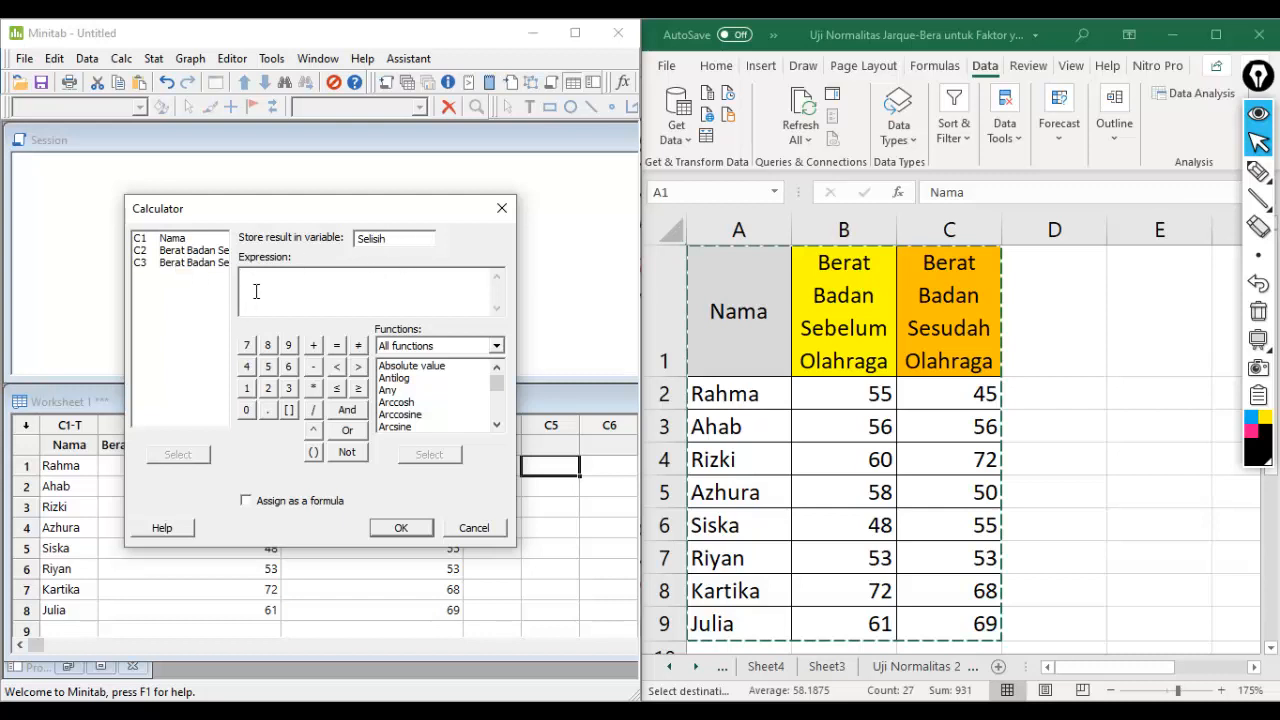
{"action": "left_click", "coordinate": [204, 251]}
{"action": "left_click", "coordinate": [190, 458]}
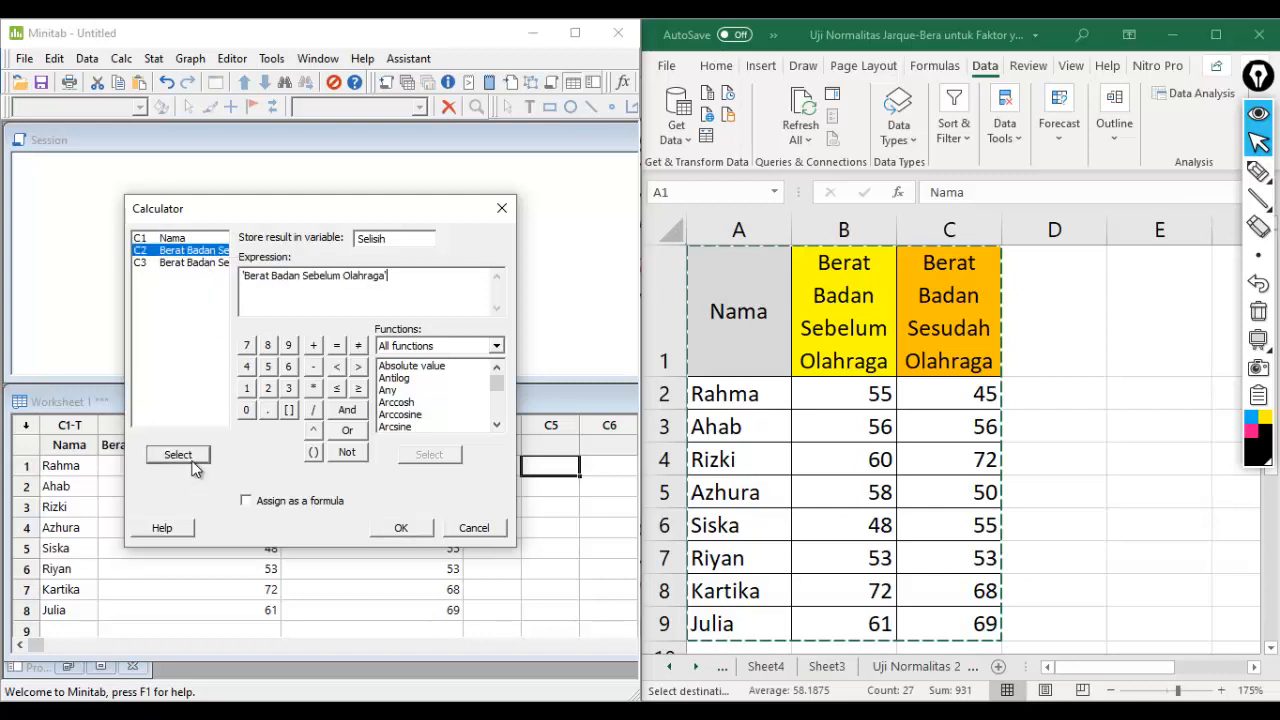
{"action": "left_click", "coordinate": [314, 375]}
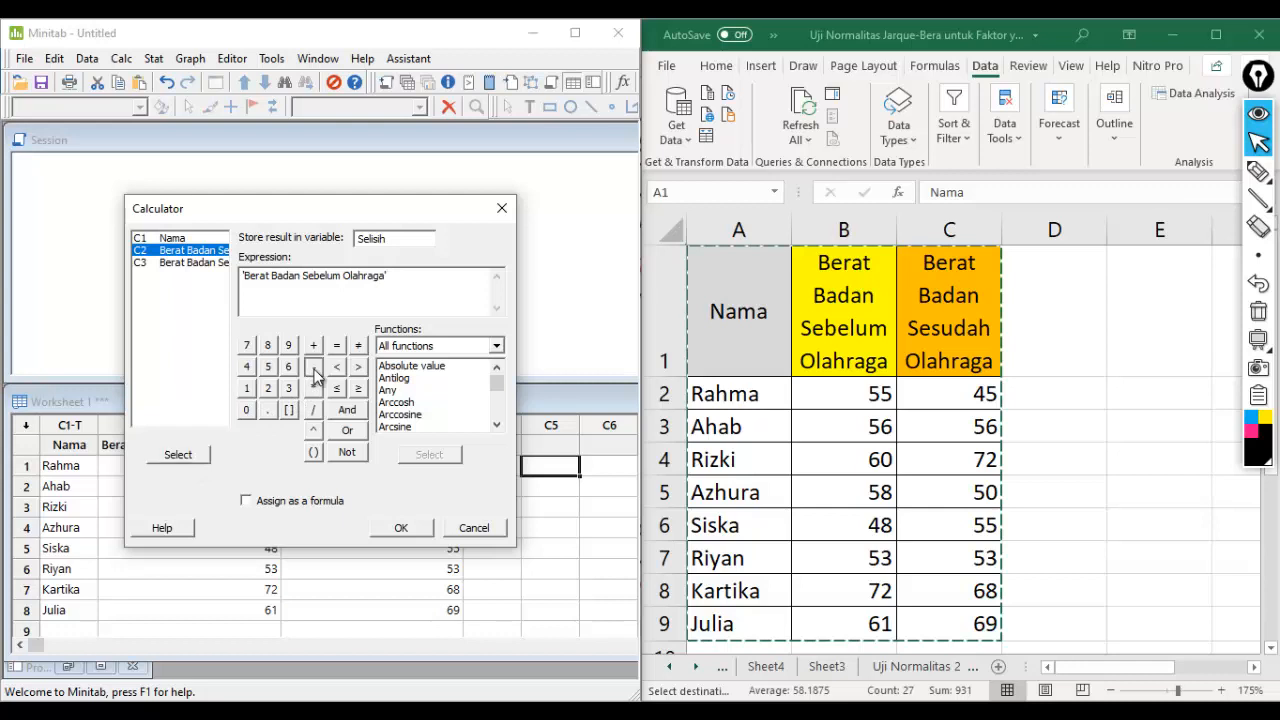
{"action": "left_click", "coordinate": [176, 276]}
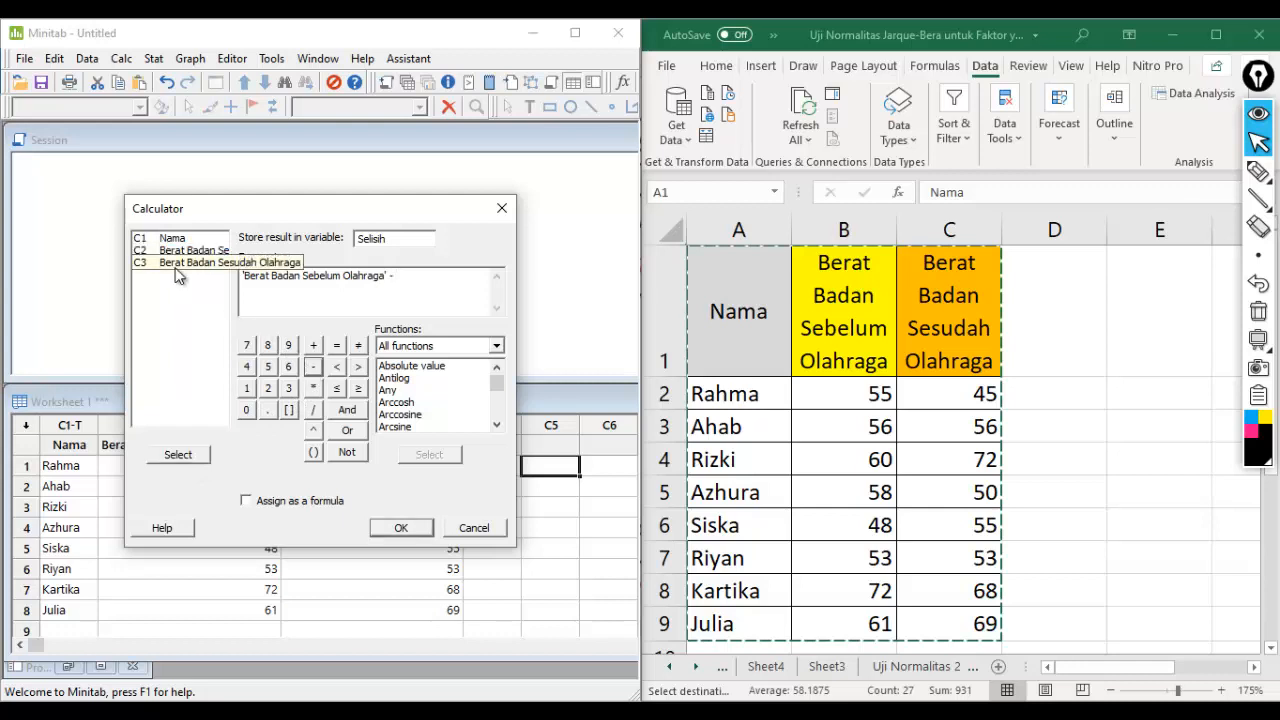
{"action": "left_click", "coordinate": [178, 454]}
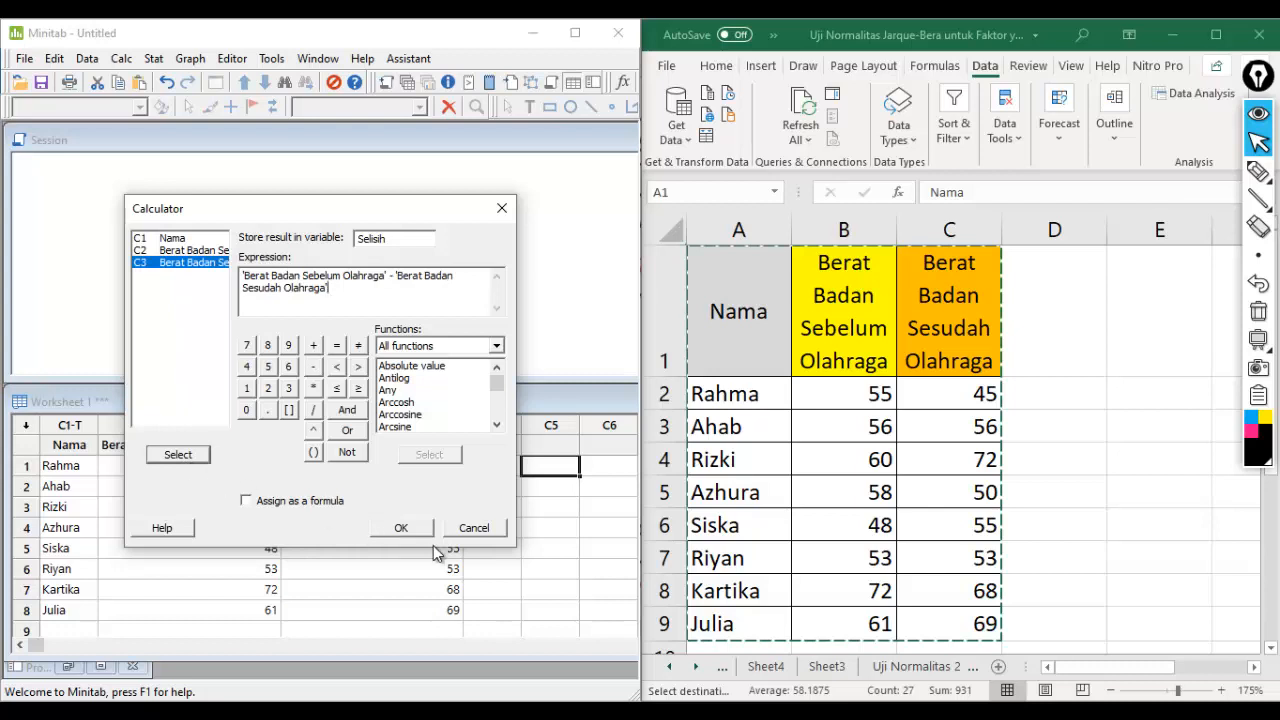
{"action": "left_click", "coordinate": [401, 528]}
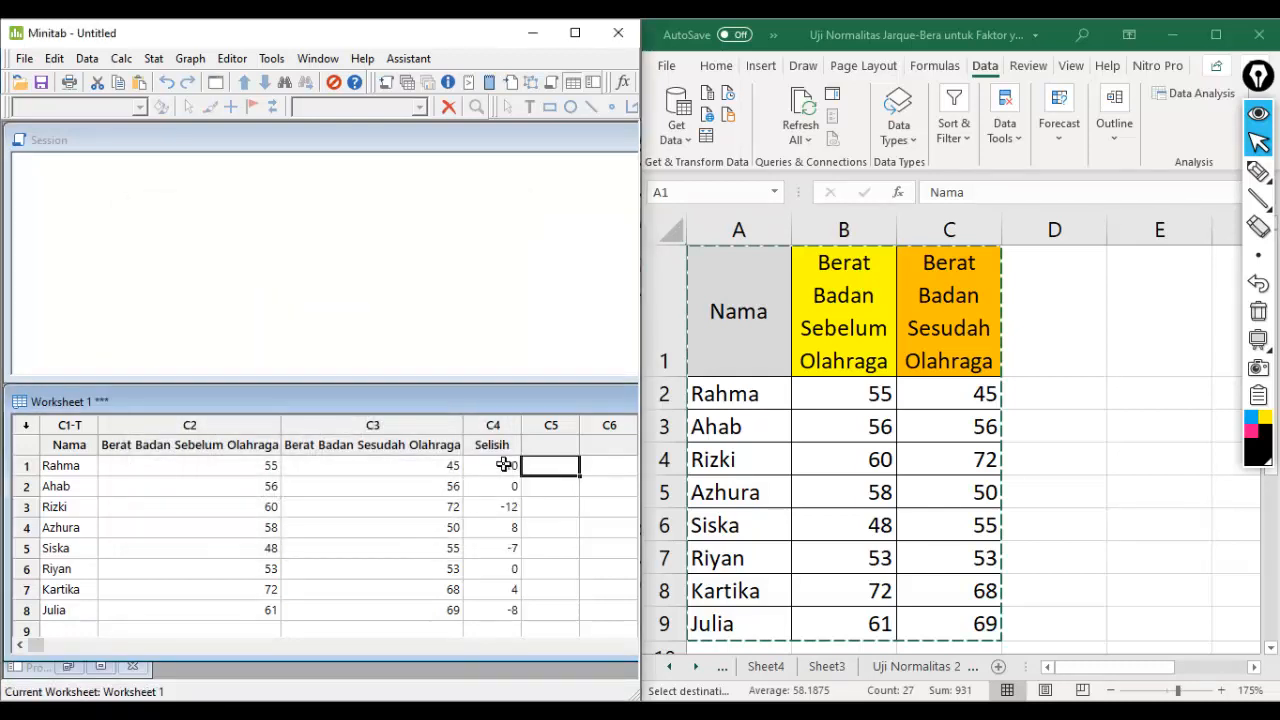
{"action": "left_click_drag", "start_coordinate": [501, 465], "coordinate": [504, 611]}
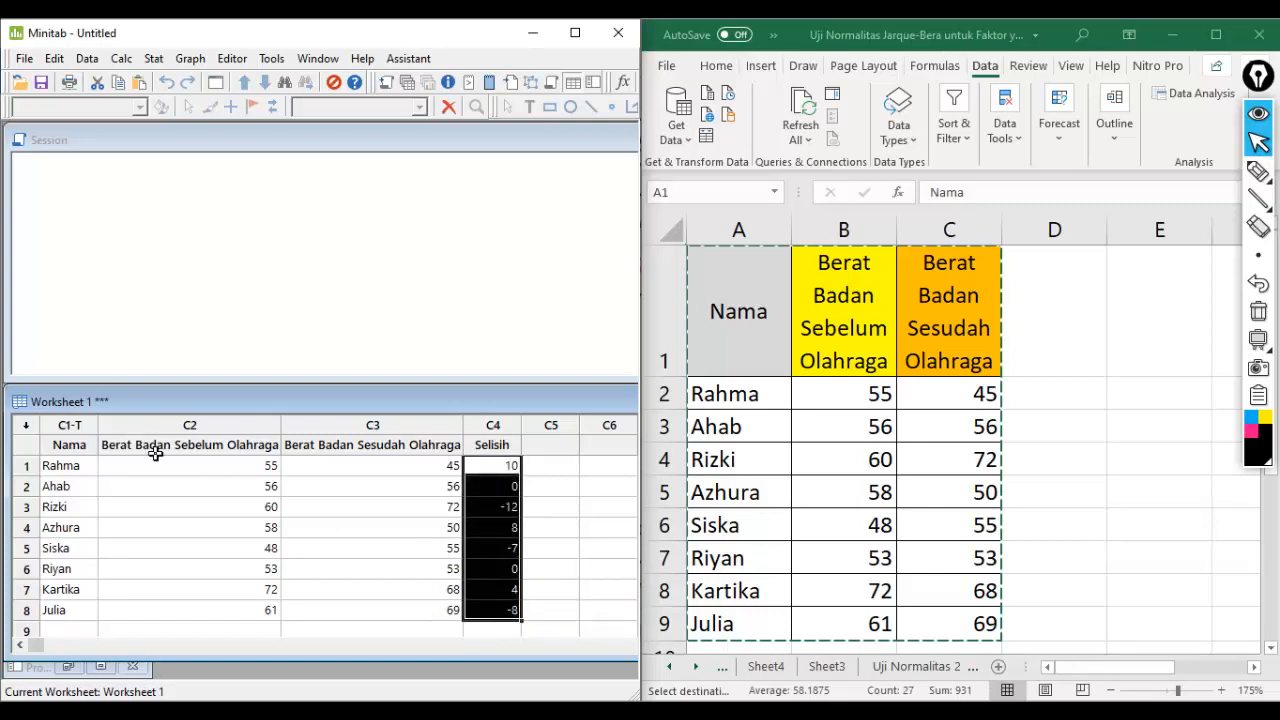
{"action": "left_click", "coordinate": [553, 469]}
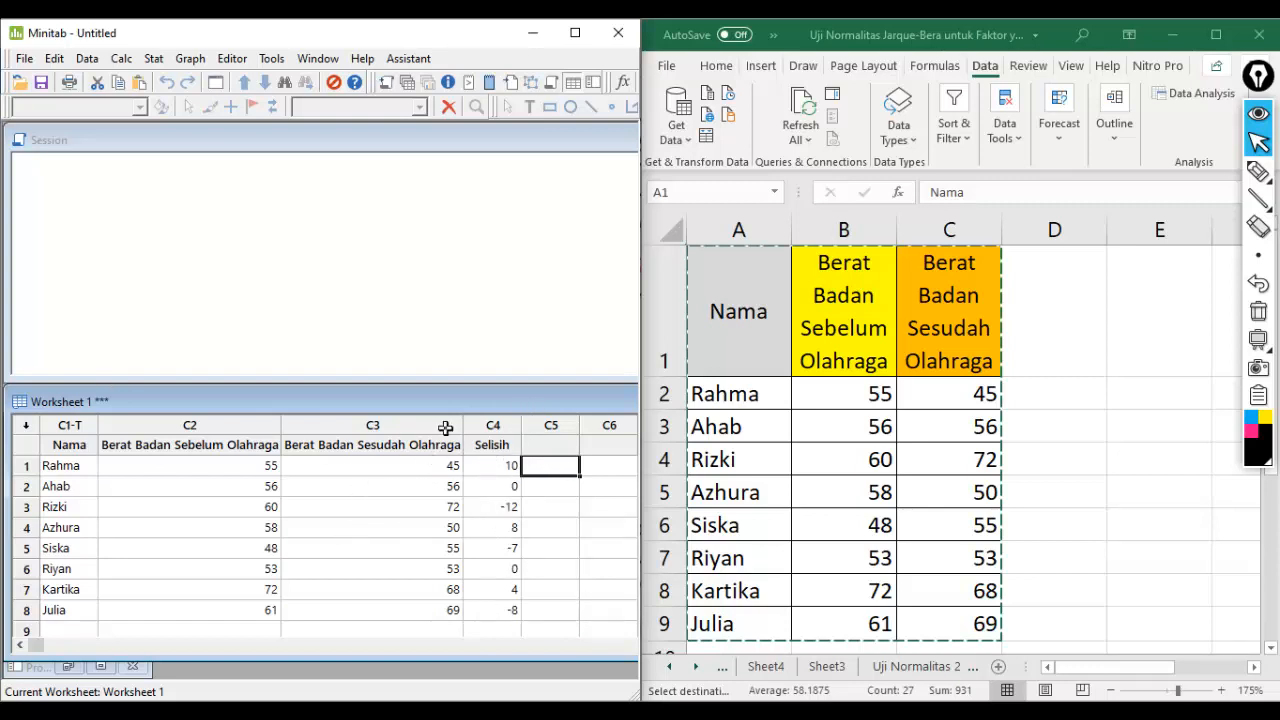
- Create a Graphical Summary of the Selisih variable and maximize the Minitab window to show the full report
{"action": "left_click", "coordinate": [155, 60]}
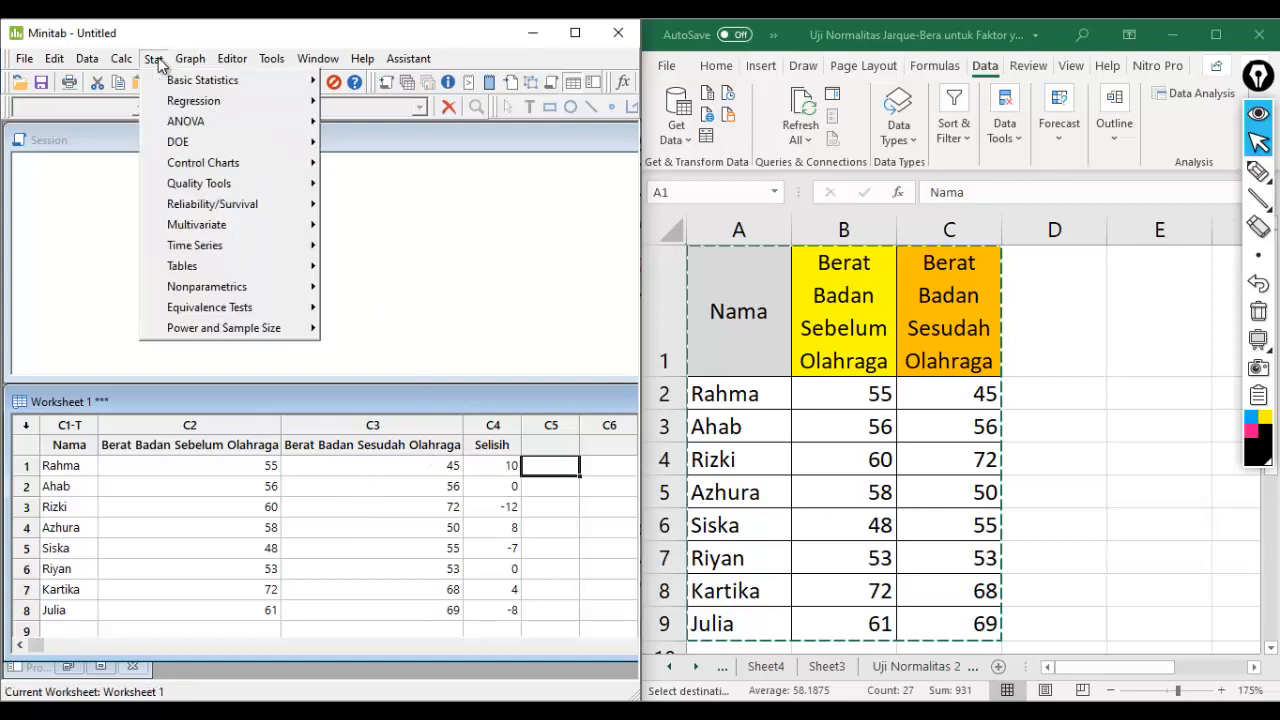
{"action": "mouse_move", "coordinate": [160, 80]}
{"action": "mouse_move", "coordinate": [315, 80]}
{"action": "left_click", "coordinate": [390, 121]}
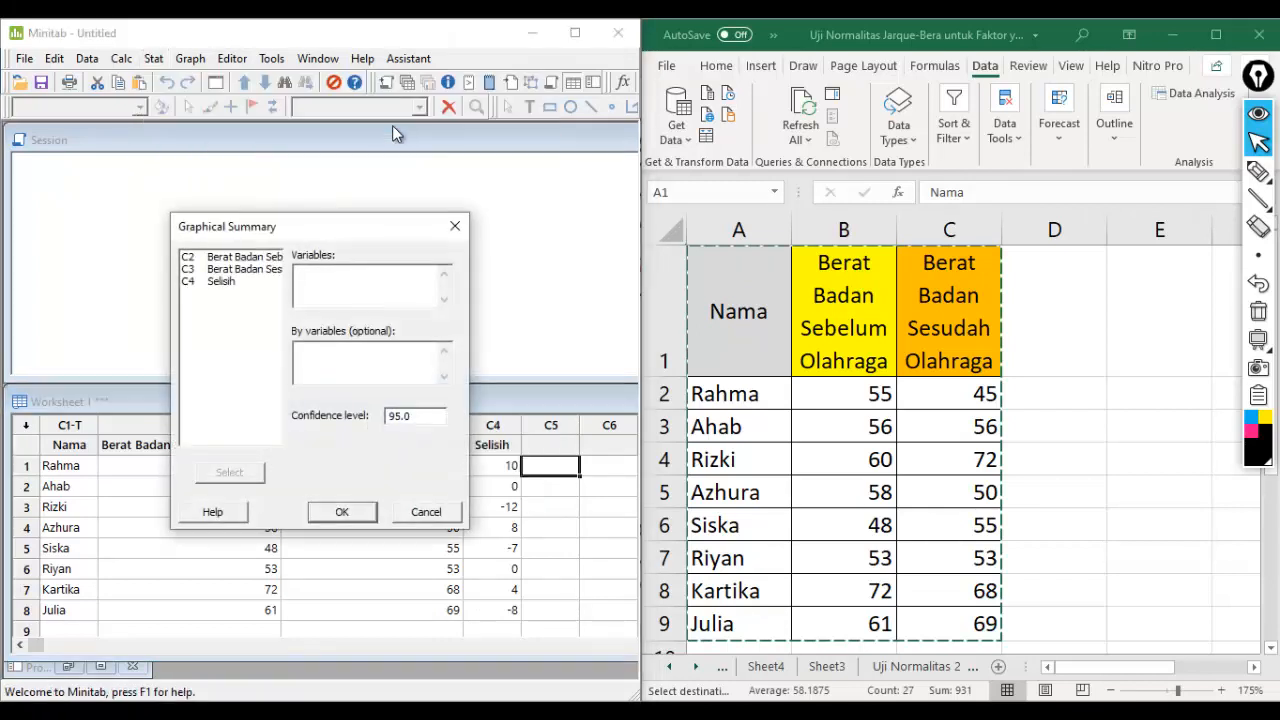
{"action": "left_click", "coordinate": [222, 281]}
{"action": "left_click", "coordinate": [241, 474]}
{"action": "left_click", "coordinate": [342, 515]}
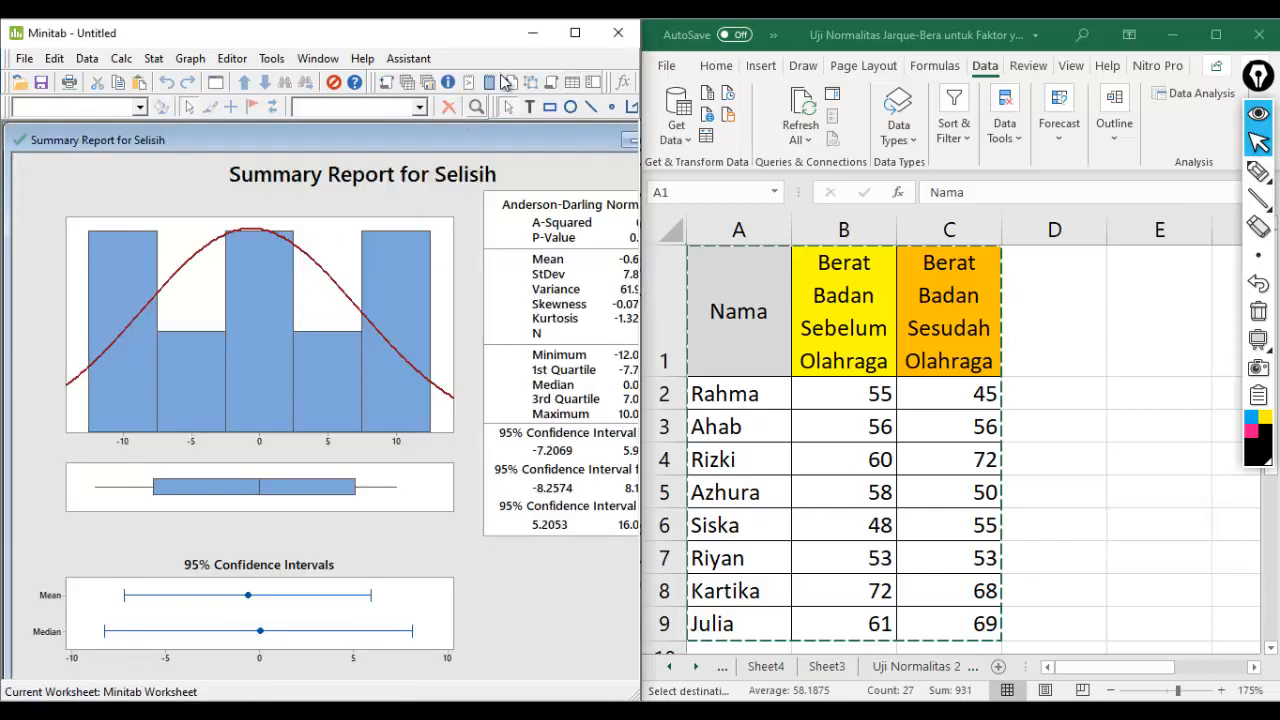
{"action": "left_click", "coordinate": [568, 36]}
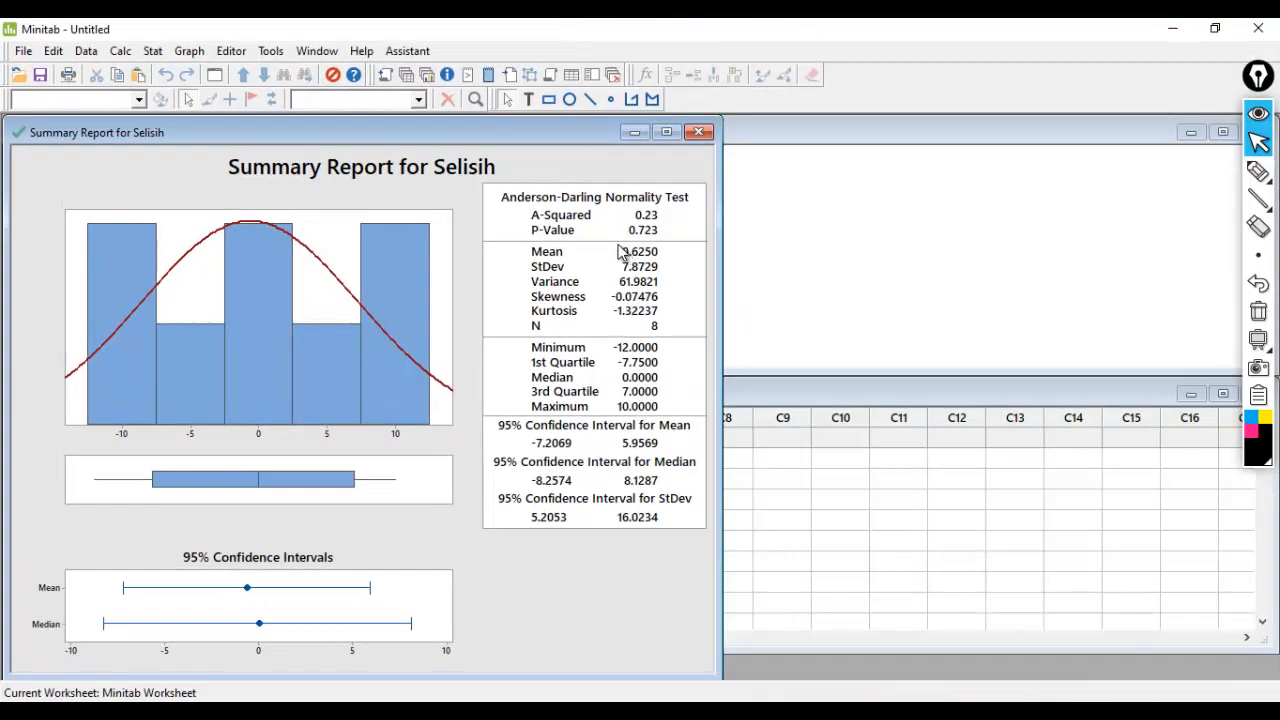
- Handwrite with the annotation pen an arrow from the report's P-Value and the note "P-Value = 0,723 > α = 0,05 (Terima H0)"
{"action": "mouse_move", "coordinate": [1258, 172]}
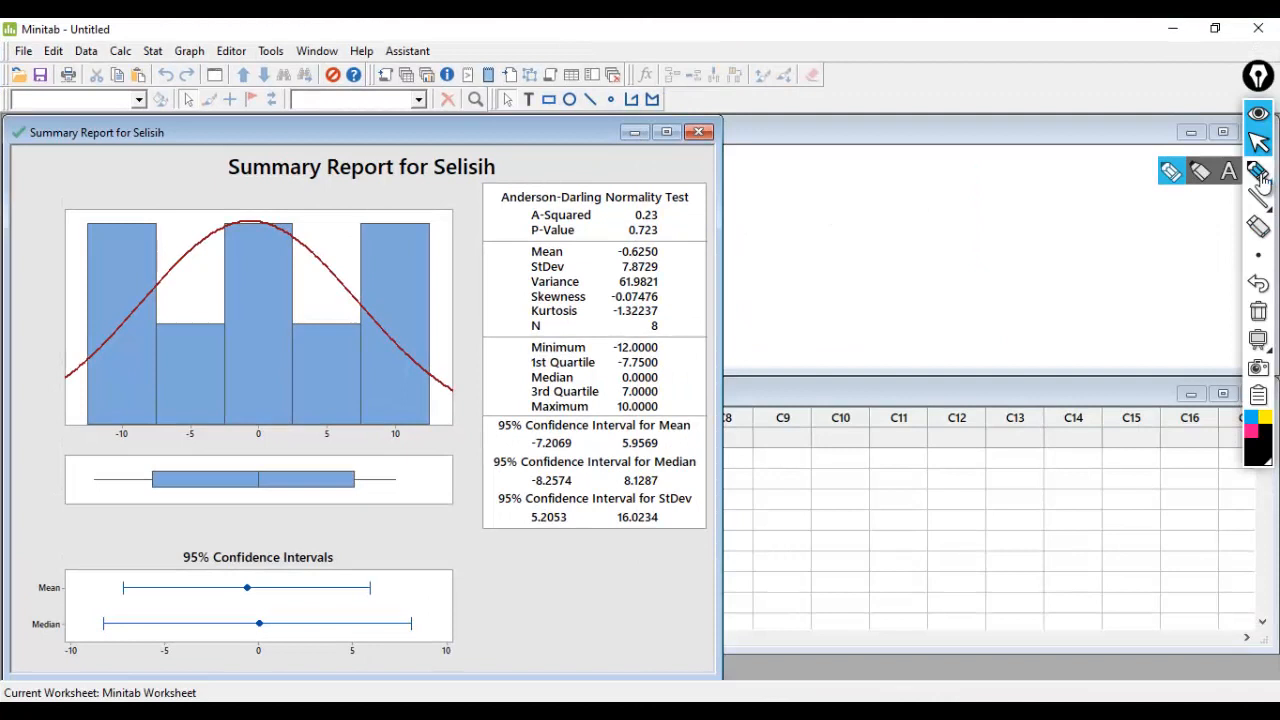
{"action": "left_click", "coordinate": [1170, 176]}
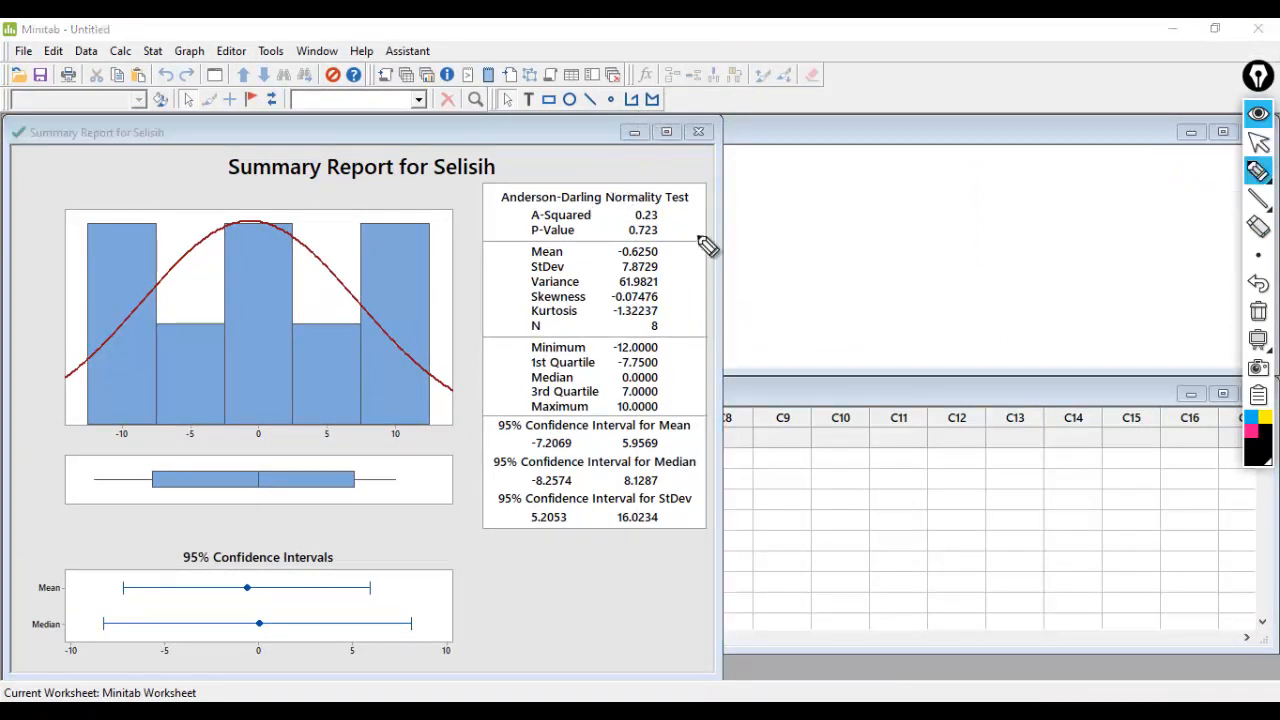
{"action": "mouse_move", "coordinate": [670, 235]}
{"action": "left_mouse_down"}
{"action": "mouse_move", "coordinate": [752, 222]}
{"action": "mouse_move", "coordinate": [779, 243]}
{"action": "mouse_move", "coordinate": [795, 215]}
{"action": "mouse_move", "coordinate": [929, 223]}
{"action": "mouse_move", "coordinate": [950, 243]}
{"action": "mouse_move", "coordinate": [991, 234]}
{"action": "left_mouse_up"}
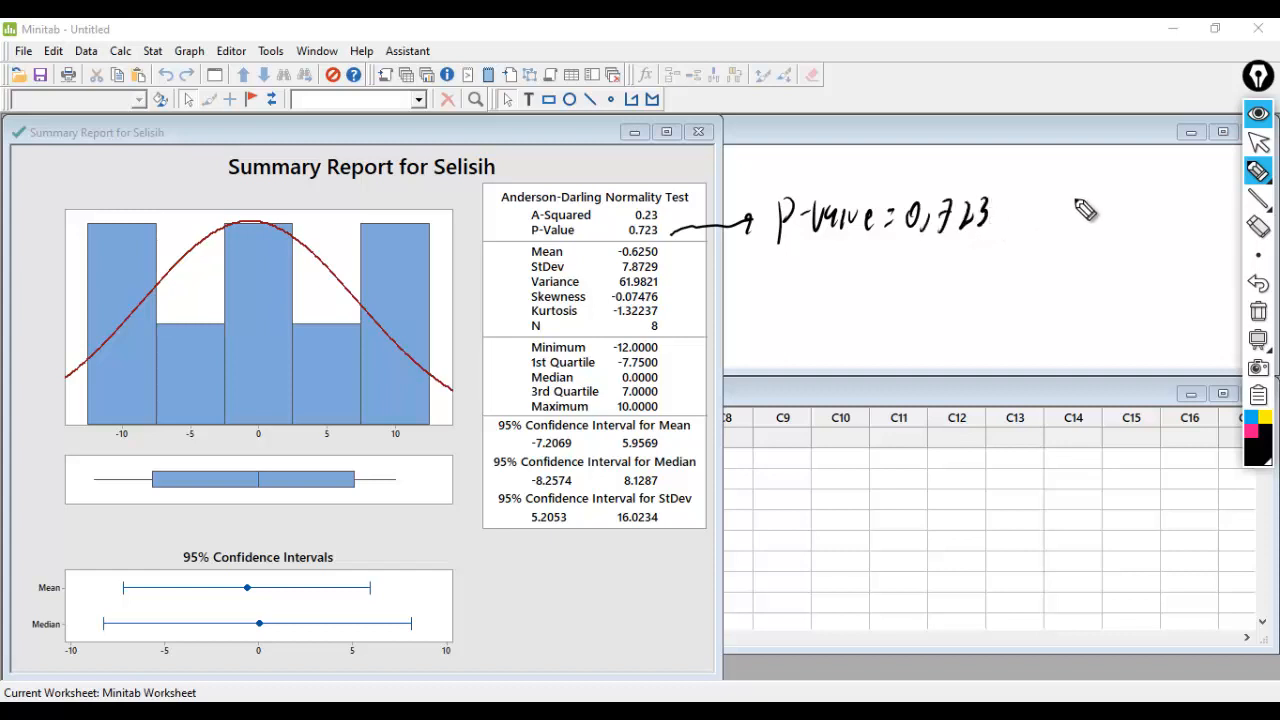
{"action": "left_click_drag", "start_coordinate": [1080, 215], "coordinate": [1168, 212]}
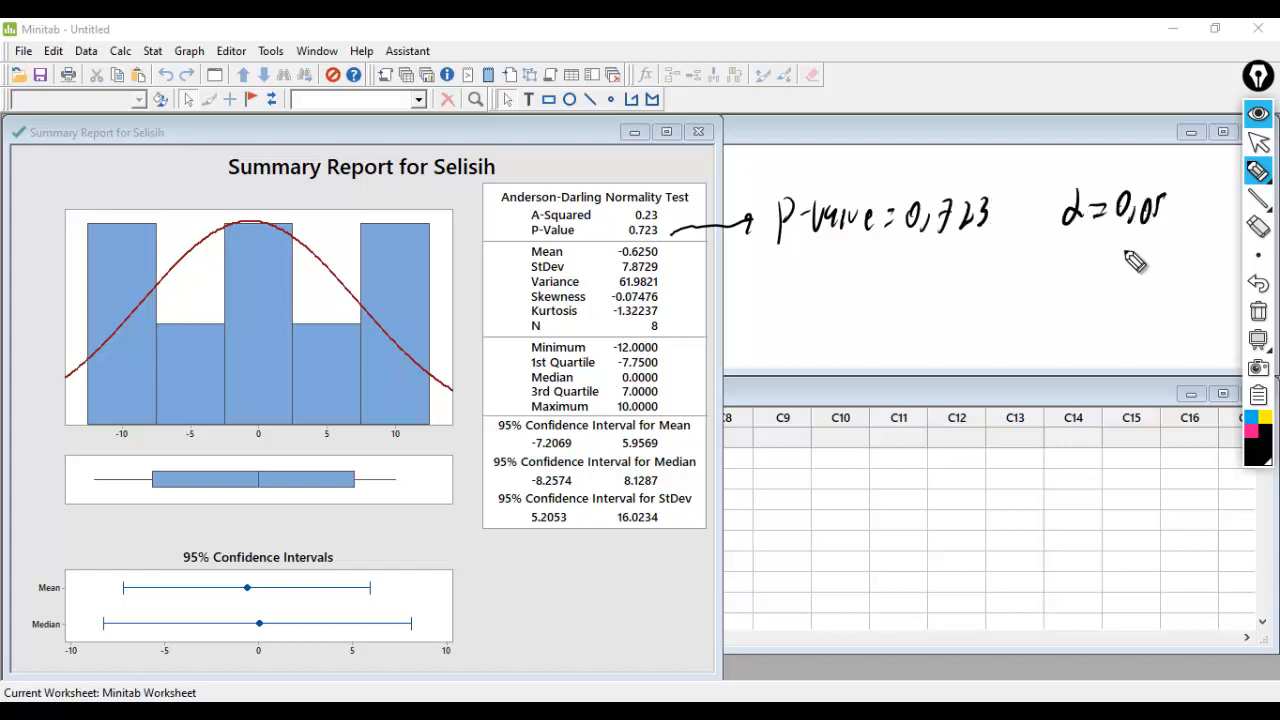
{"action": "mouse_move", "coordinate": [1005, 203]}
{"action": "left_mouse_down"}
{"action": "mouse_move", "coordinate": [1028, 212]}
{"action": "mouse_move", "coordinate": [1018, 234]}
{"action": "left_mouse_up"}
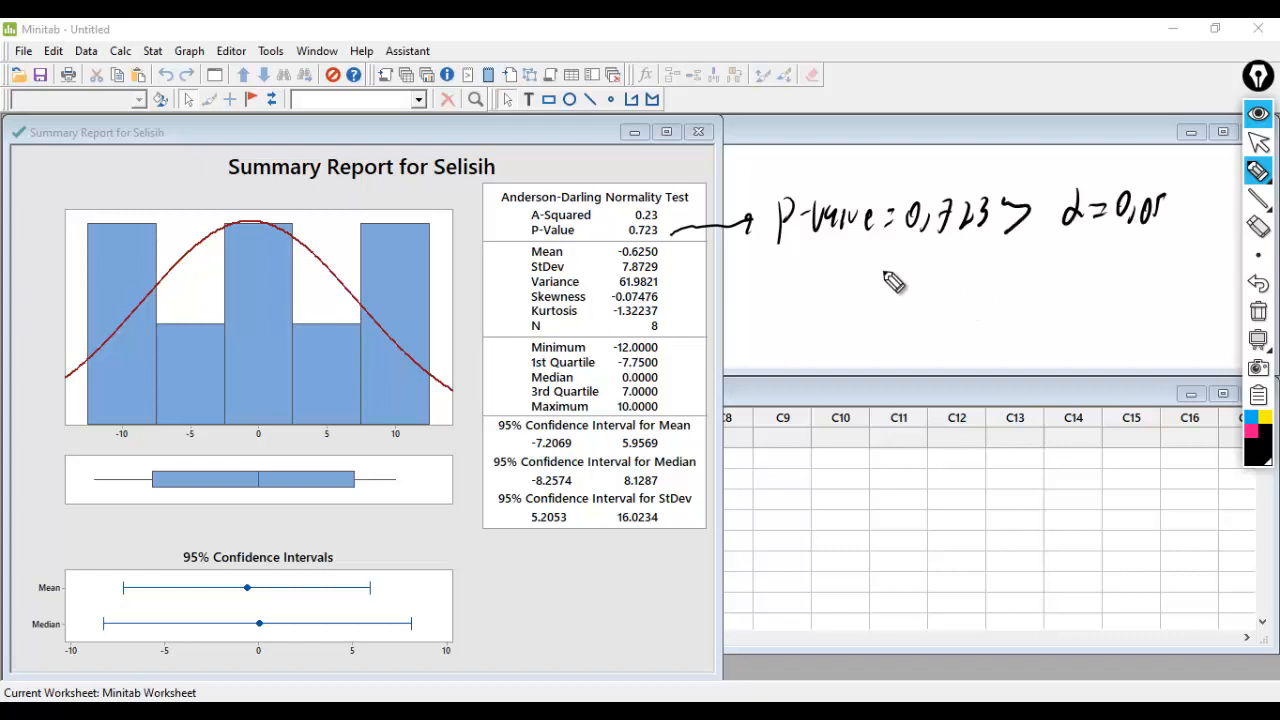
{"action": "mouse_move", "coordinate": [858, 256]}
{"action": "left_mouse_down"}
{"action": "mouse_move", "coordinate": [850, 298]}
{"action": "mouse_move", "coordinate": [898, 262]}
{"action": "left_mouse_up"}
{"action": "mouse_move", "coordinate": [884, 263]}
{"action": "left_mouse_down"}
{"action": "mouse_move", "coordinate": [884, 300]}
{"action": "mouse_move", "coordinate": [997, 266]}
{"action": "mouse_move", "coordinate": [1040, 296]}
{"action": "left_mouse_up"}
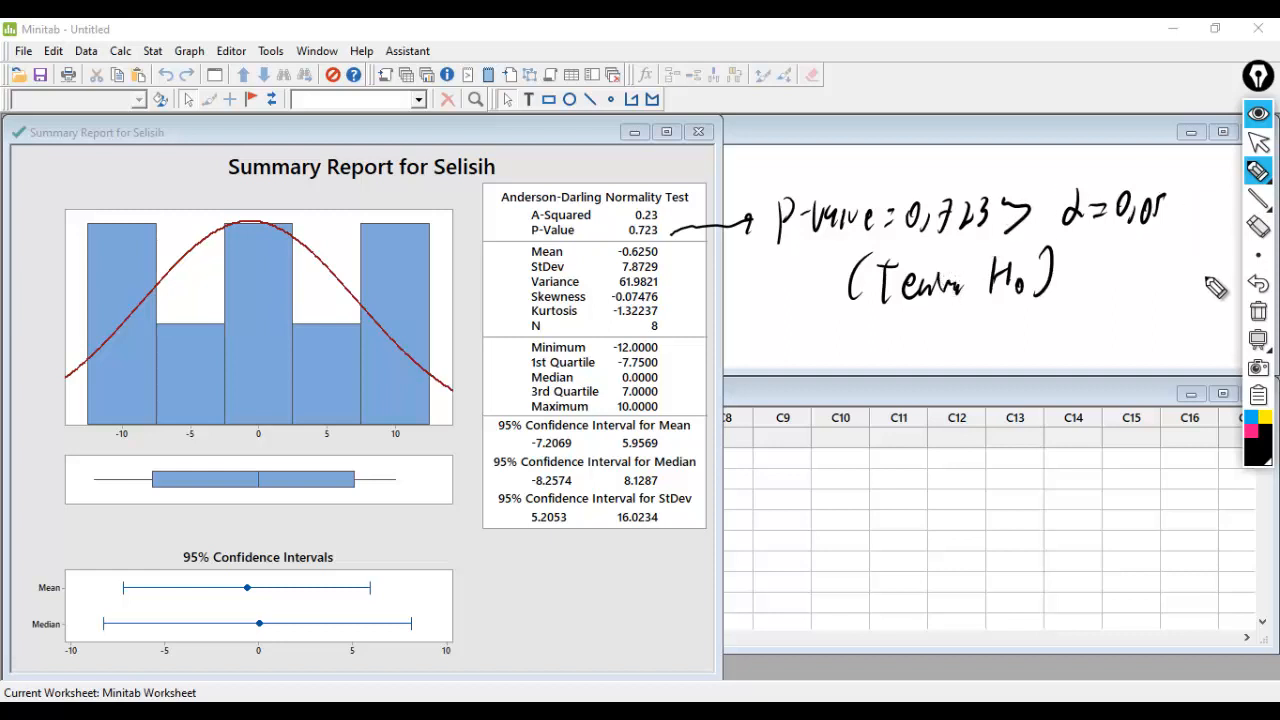
- Clear the handwritten annotations and review the paired-sample test algorithm image in Photos before returning to Minitab
{"action": "left_click", "coordinate": [1258, 305]}
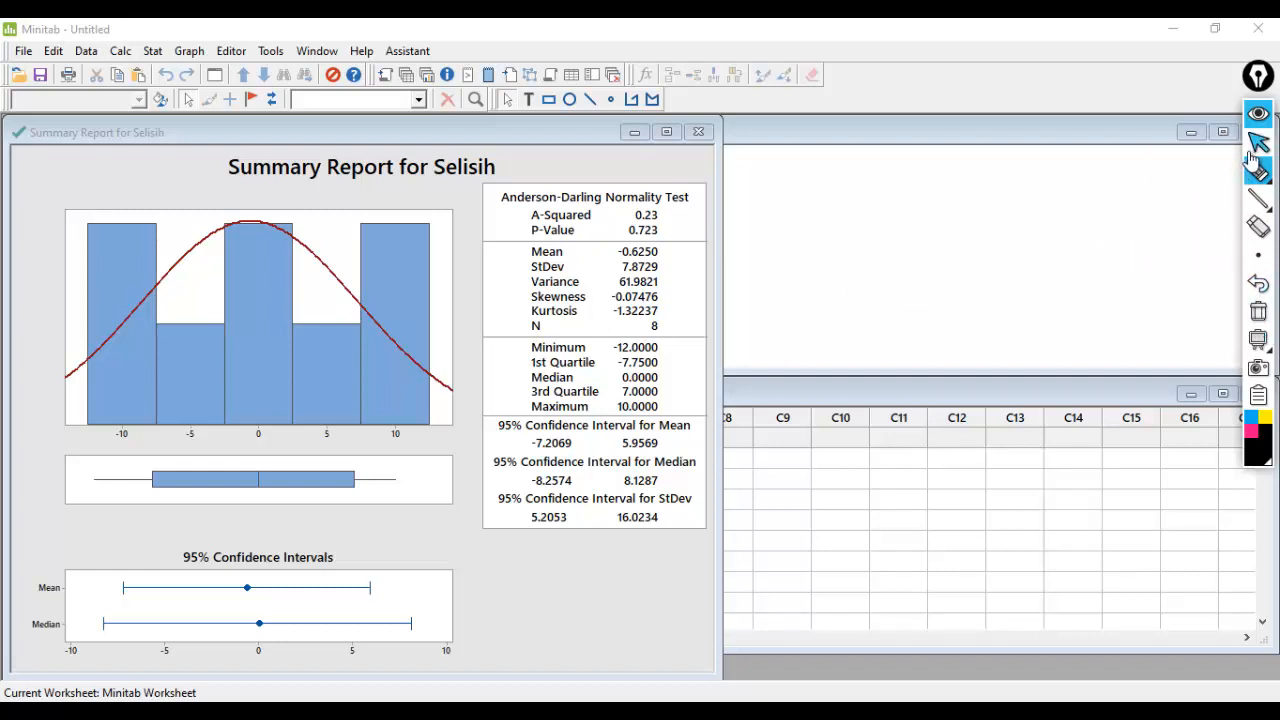
{"action": "left_click", "coordinate": [1255, 145]}
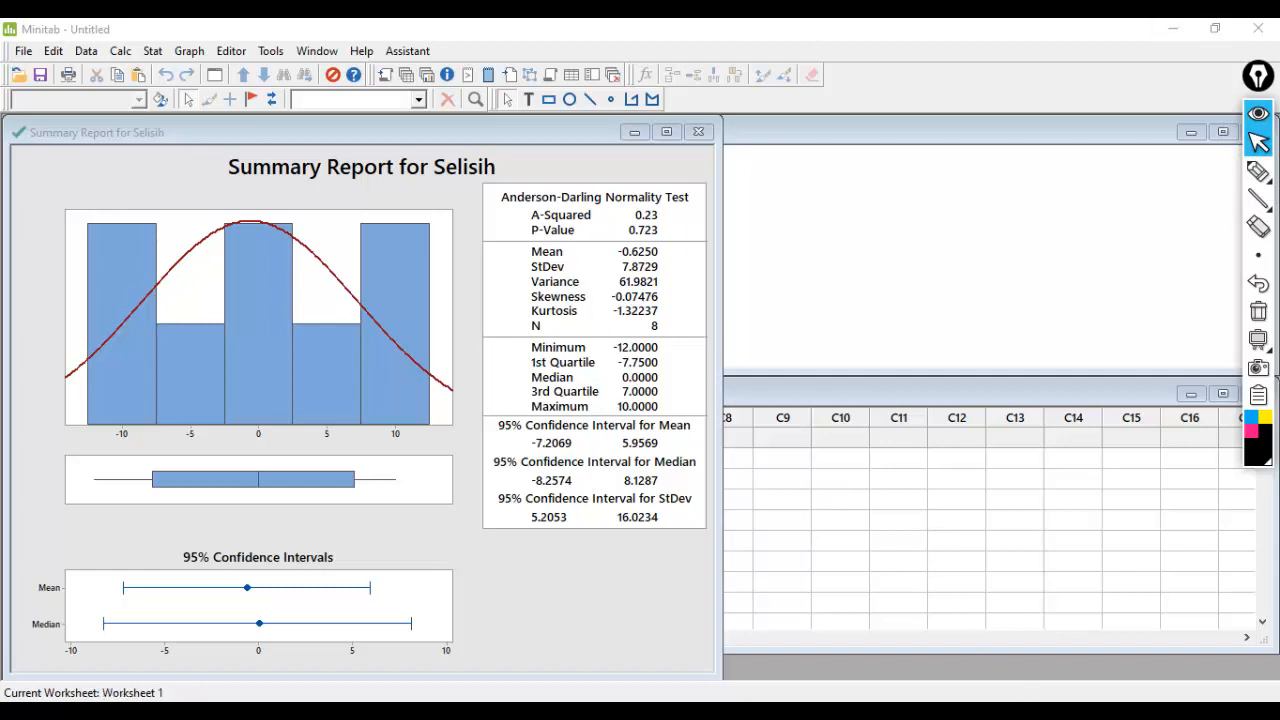
{"action": "key", "text": "alt+Tab"}
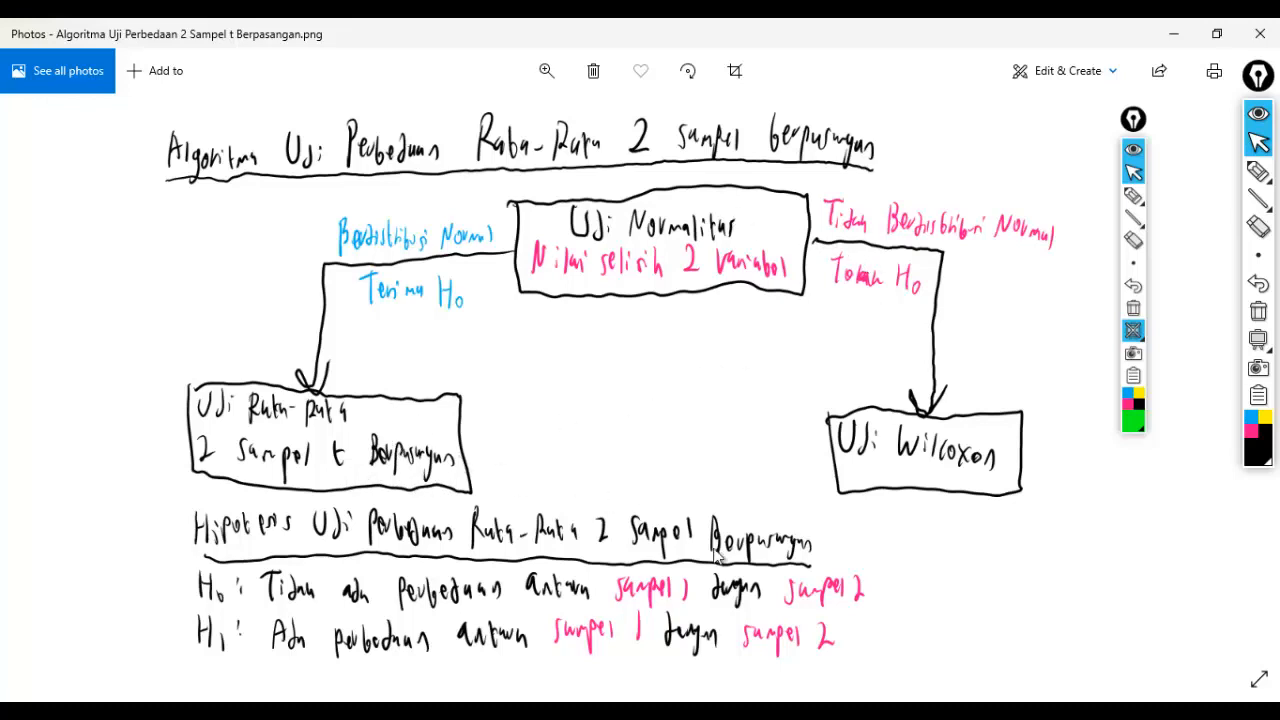
{"action": "left_click", "coordinate": [957, 711]}
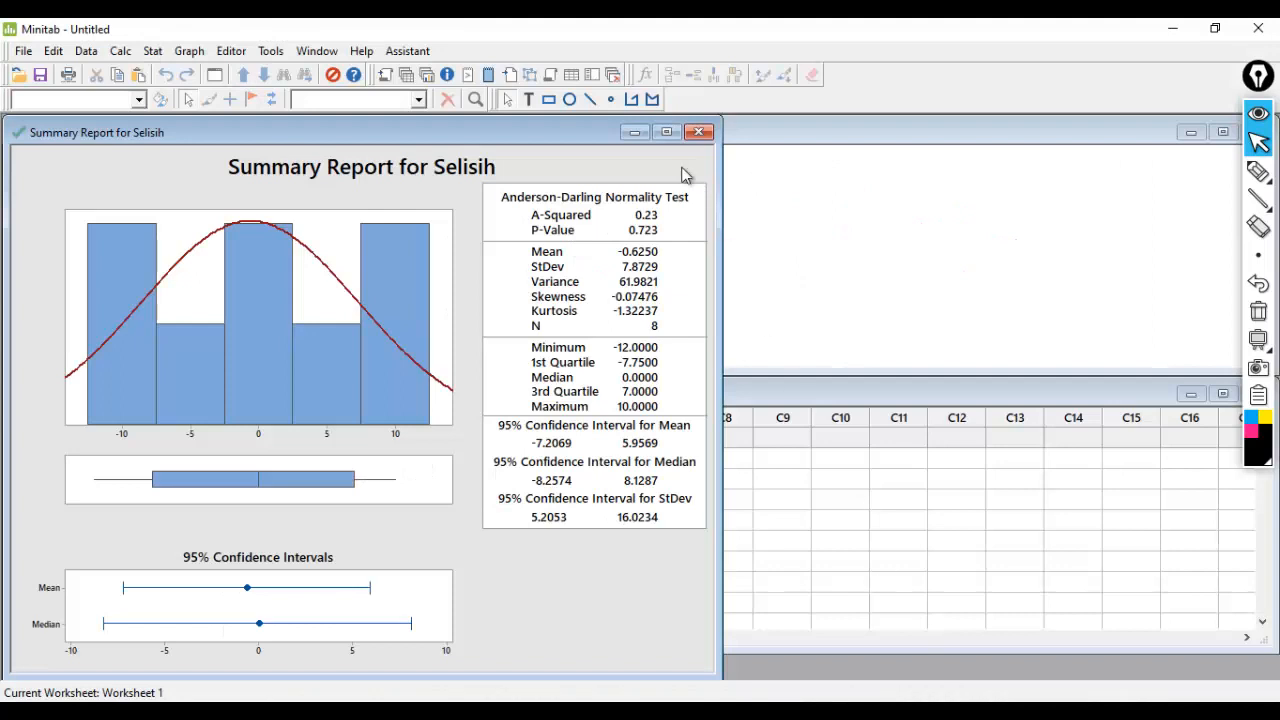
- Minimize the summary report and set up a Paired t test with Berat Badan Sebelum Olahraga as Sample 1 and Berat Badan Sesudah Olahraga as Sample 2
{"action": "left_click", "coordinate": [628, 135]}
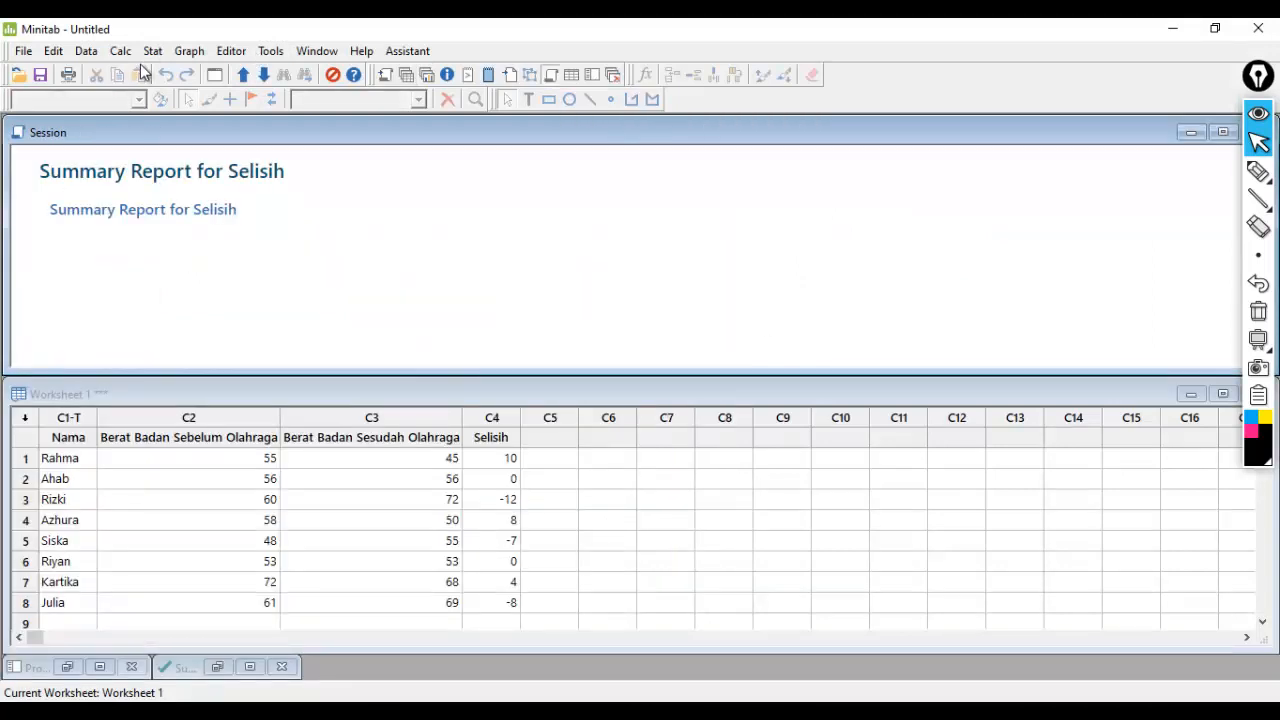
{"action": "left_click", "coordinate": [153, 52]}
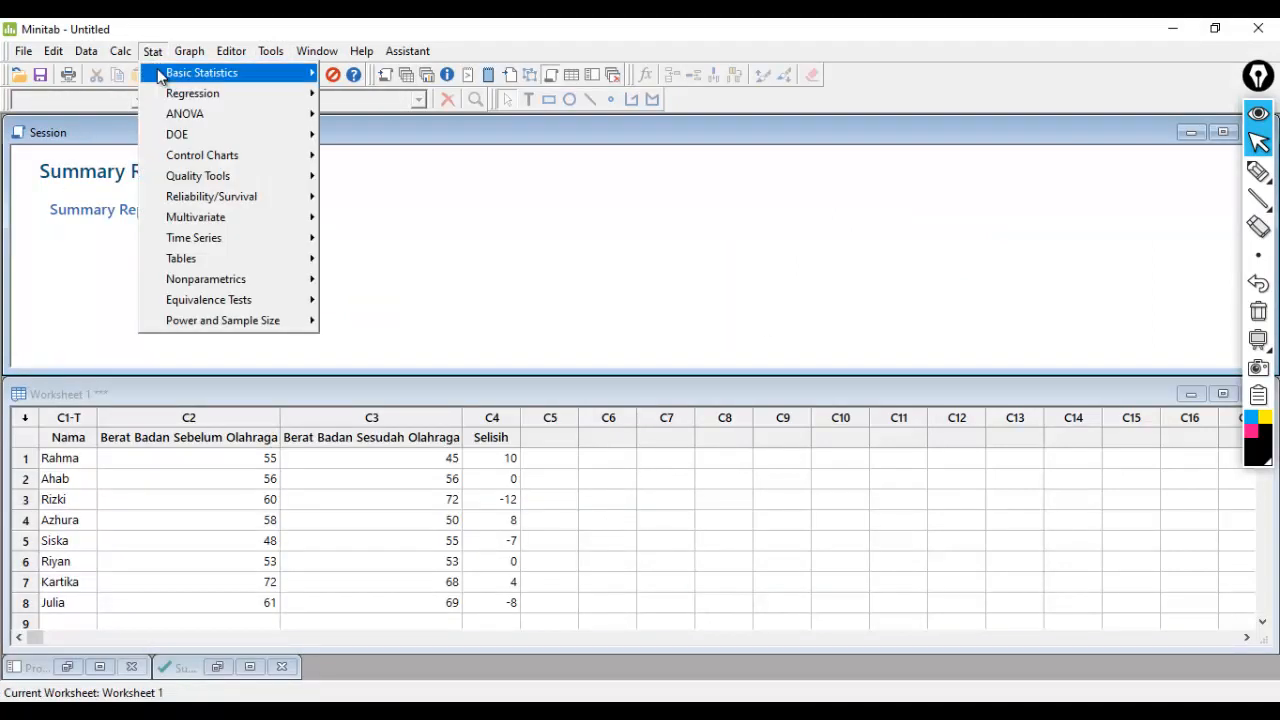
{"action": "mouse_move", "coordinate": [162, 75]}
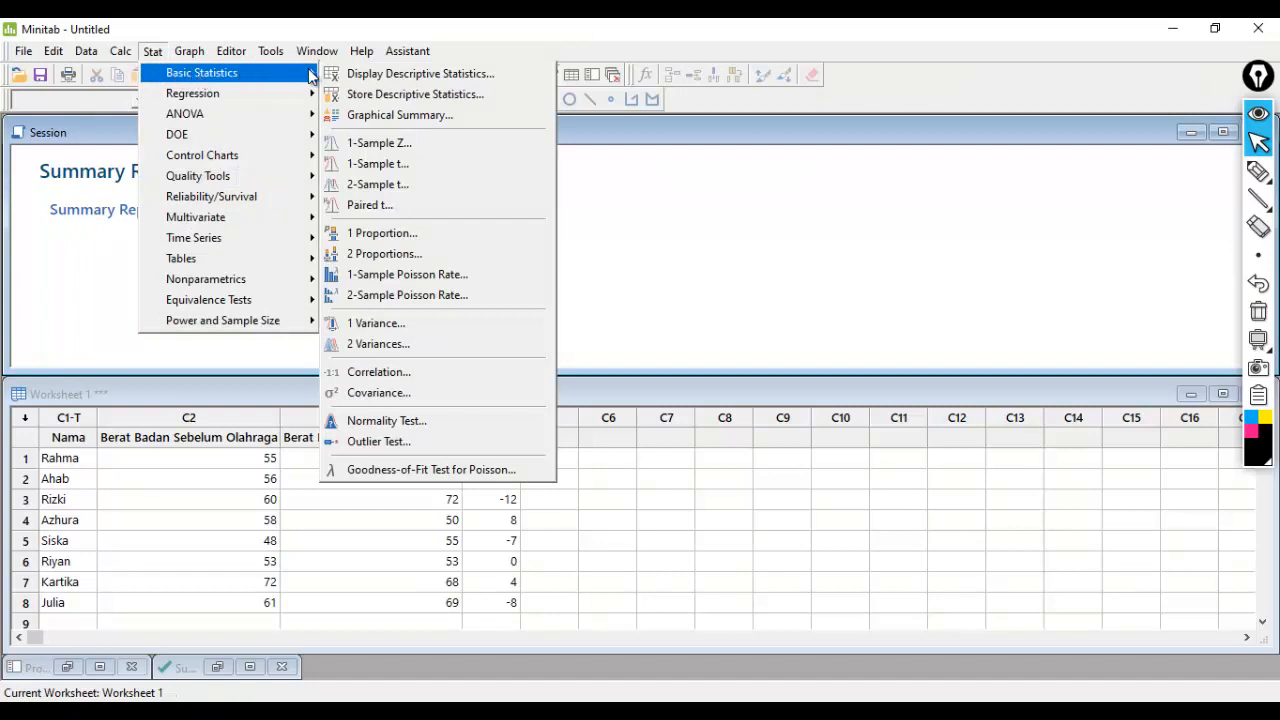
{"action": "left_click", "coordinate": [433, 207]}
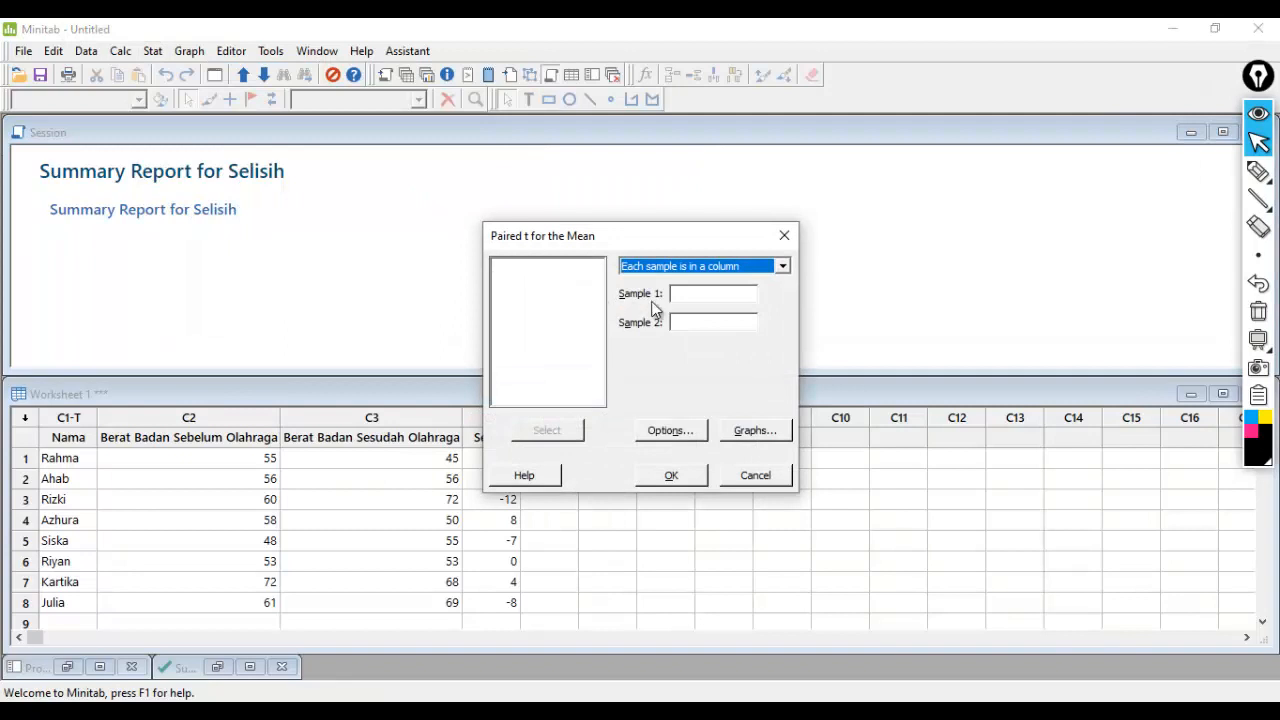
{"action": "left_click", "coordinate": [725, 292]}
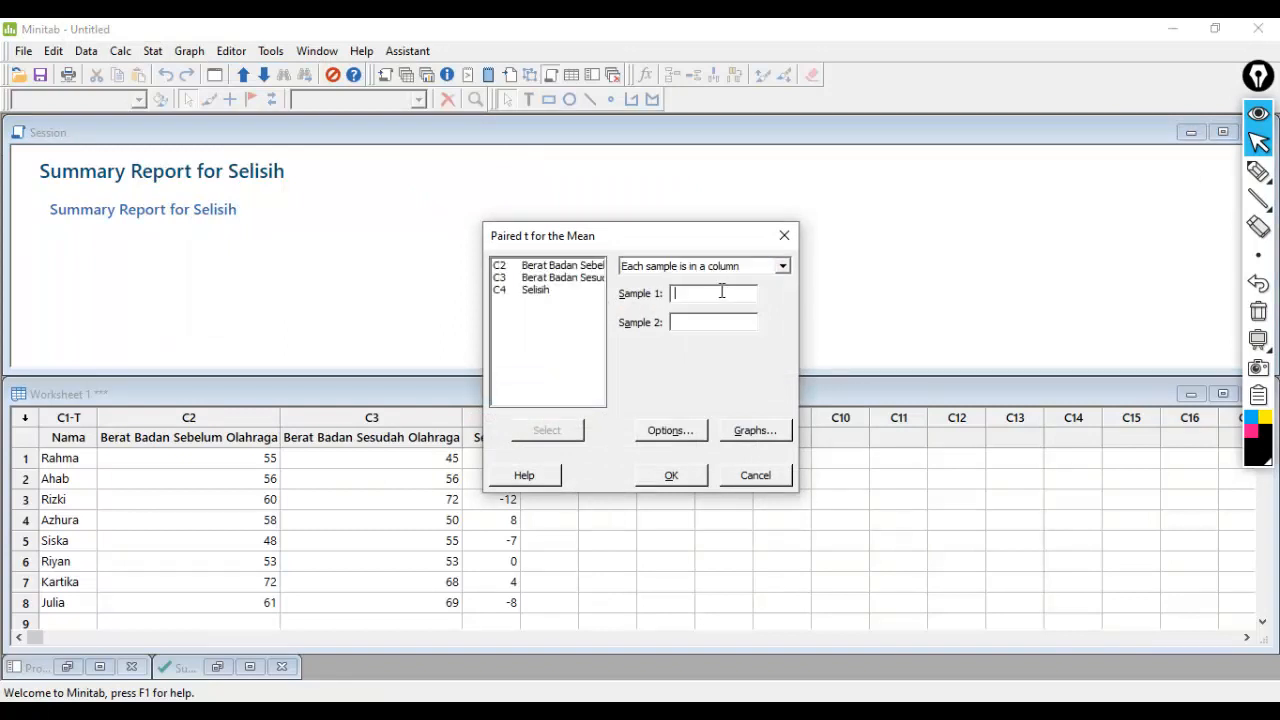
{"action": "left_click", "coordinate": [530, 267]}
{"action": "left_click", "coordinate": [552, 431]}
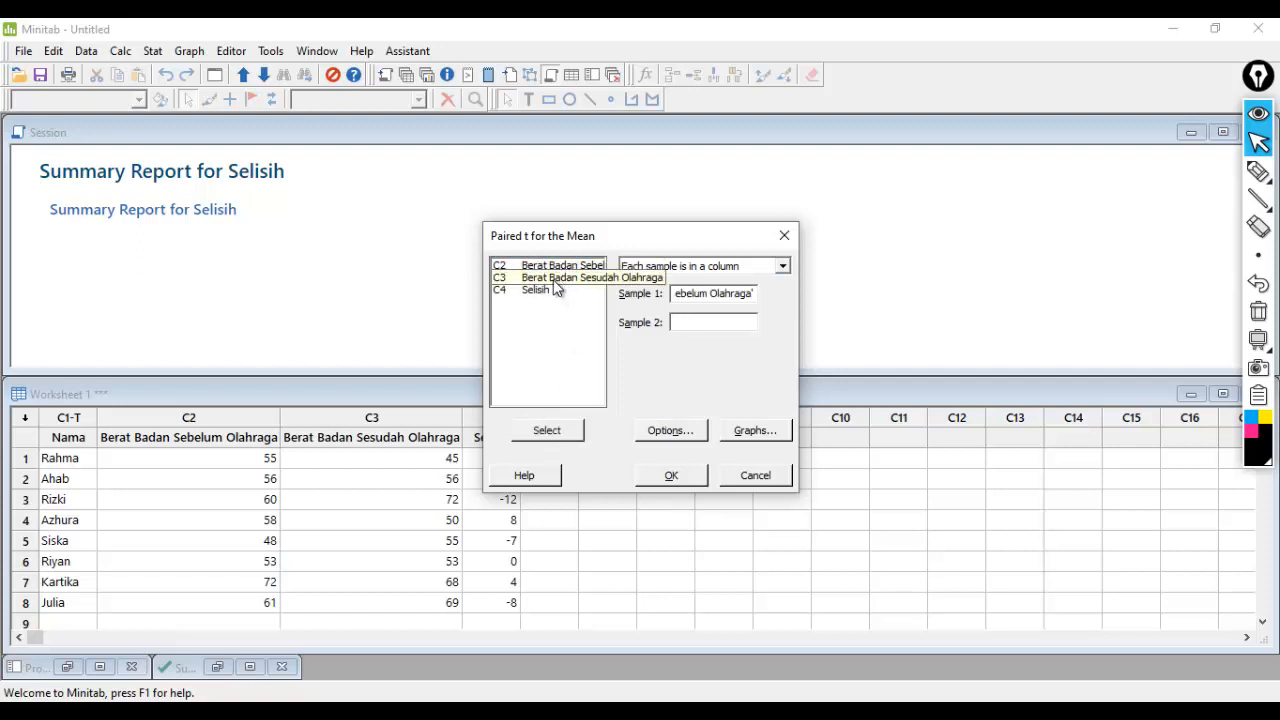
{"action": "left_click", "coordinate": [543, 436]}
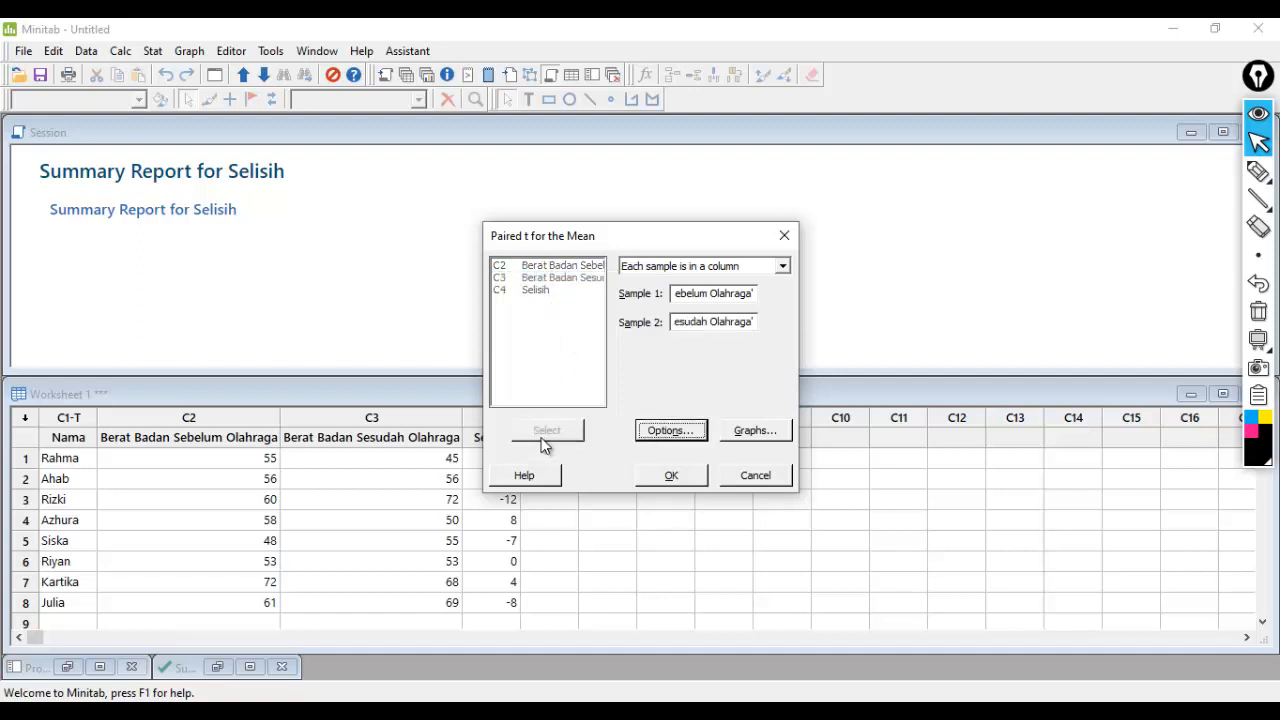
- Run the Paired t test with confidence level 95.0, hypothesized difference 0.0 and alternative hypothesis Difference ≠ hypothesized difference
{"action": "left_click", "coordinate": [698, 430]}
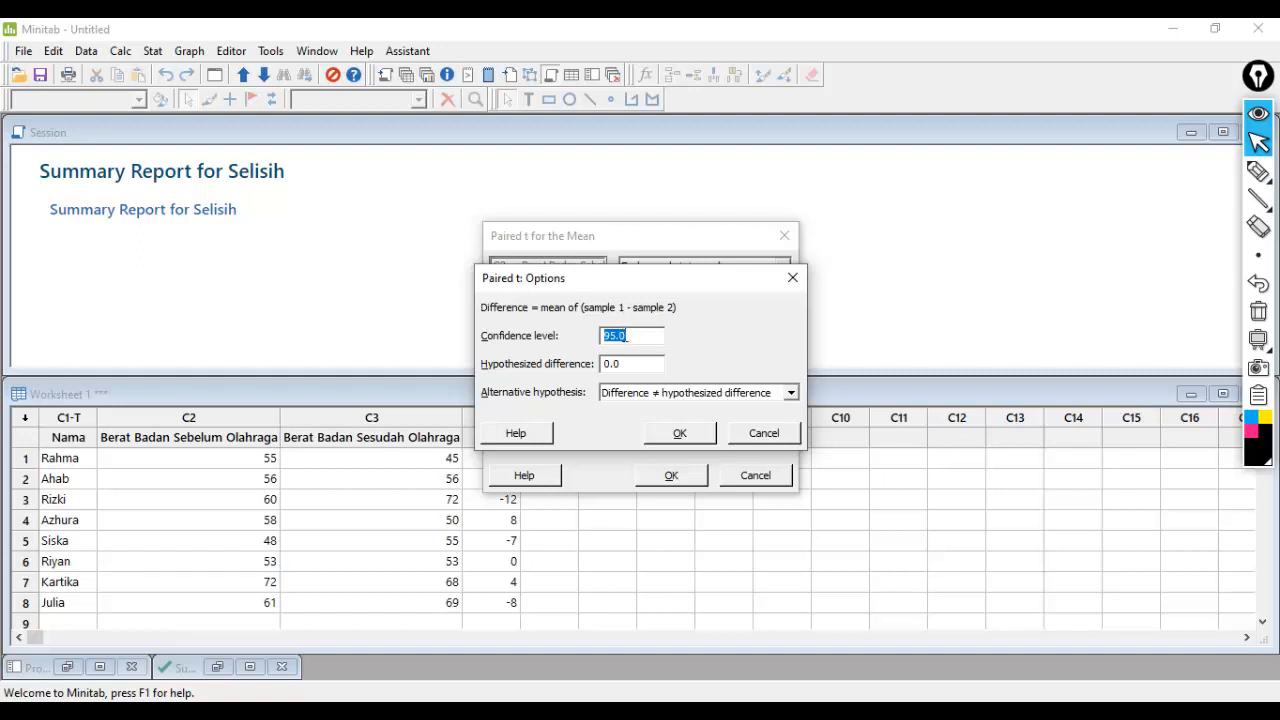
{"action": "left_click", "coordinate": [659, 337]}
{"action": "left_click", "coordinate": [634, 394]}
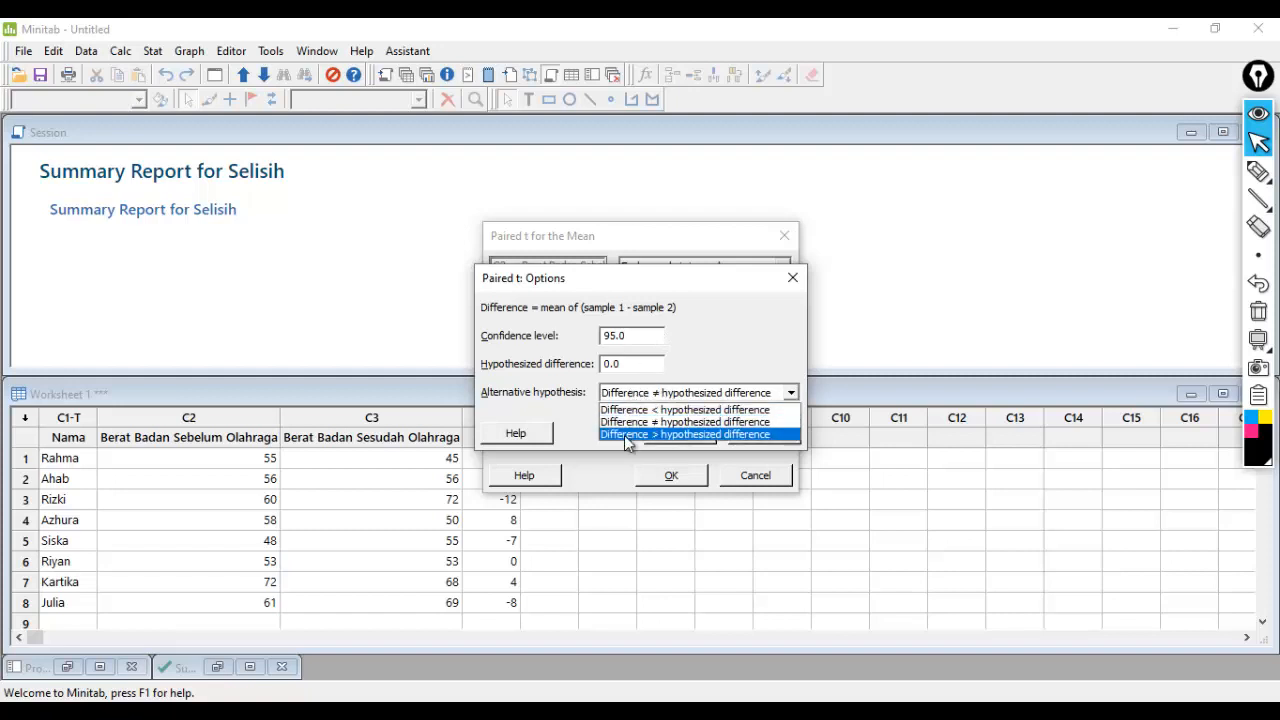
{"action": "left_click", "coordinate": [625, 423]}
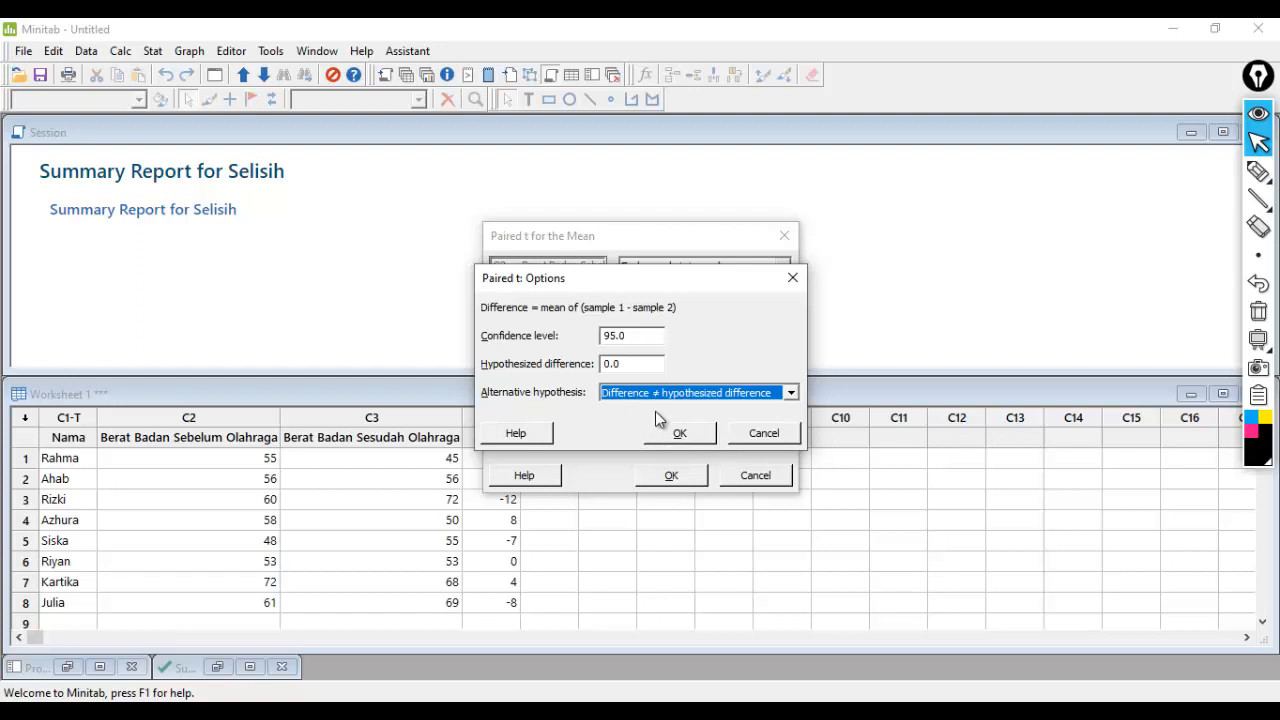
{"action": "left_click", "coordinate": [655, 394]}
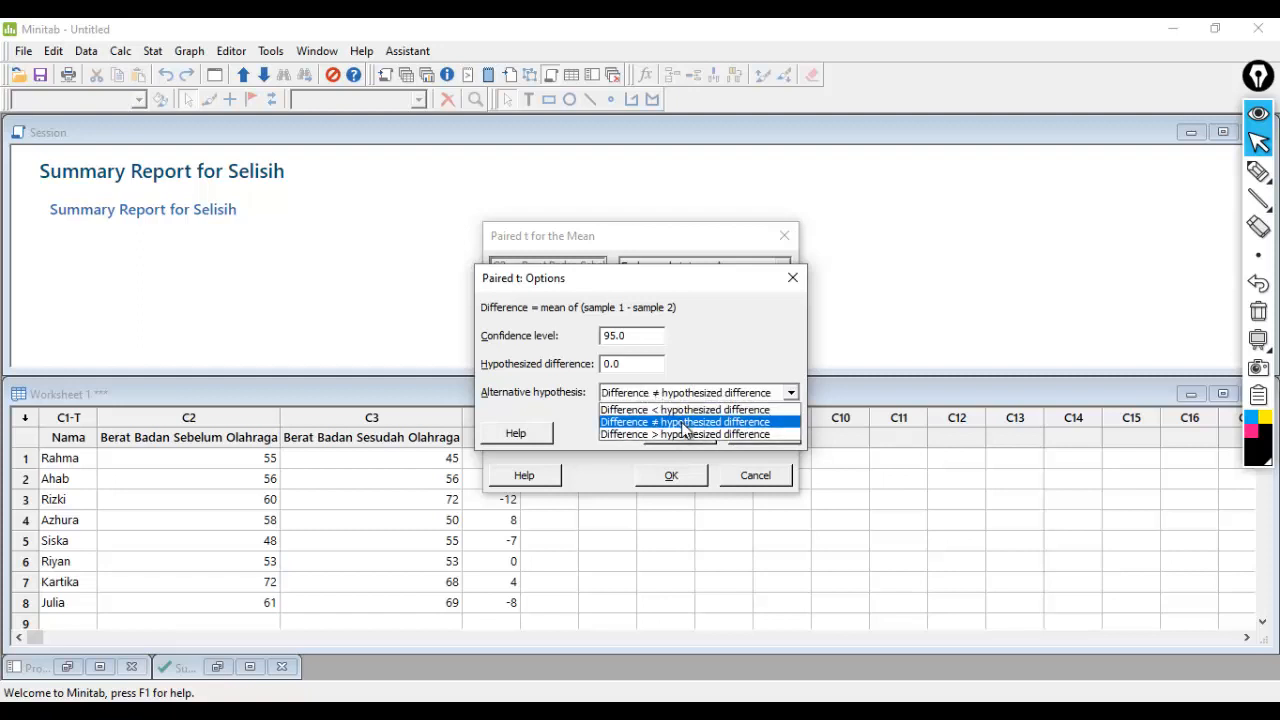
{"action": "left_click", "coordinate": [683, 424]}
{"action": "left_click", "coordinate": [685, 436]}
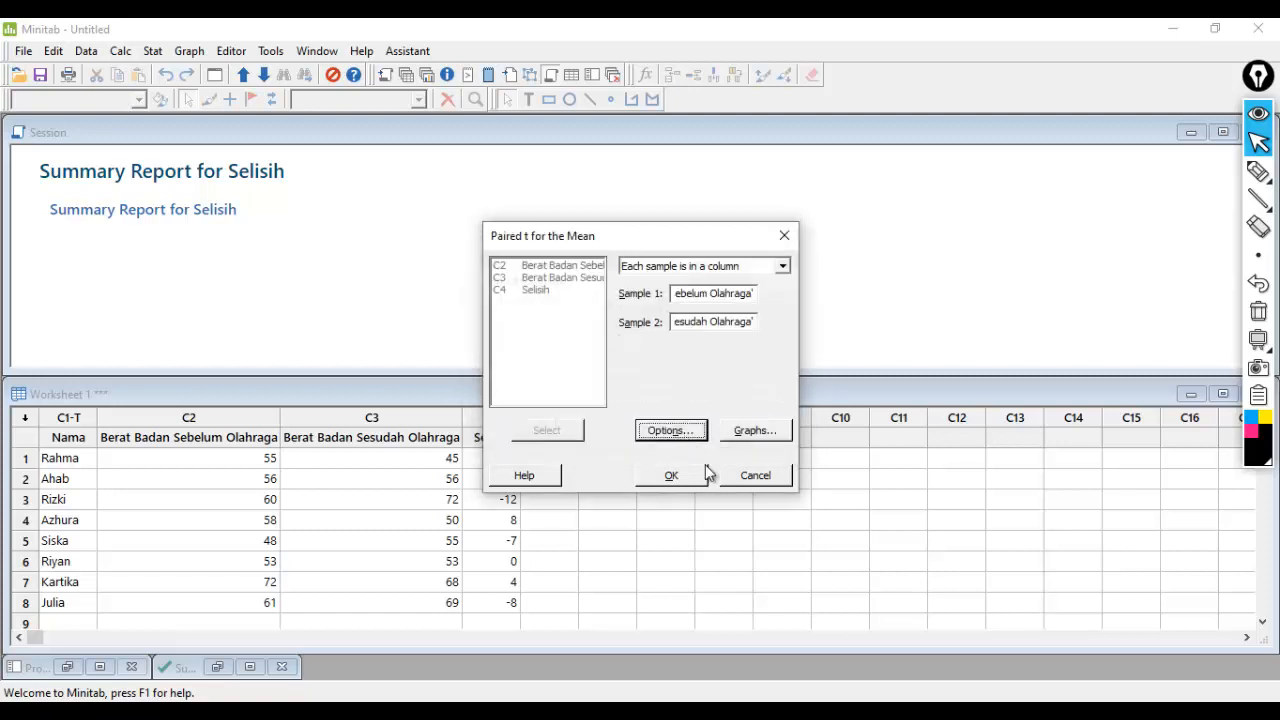
{"action": "left_click", "coordinate": [689, 474]}
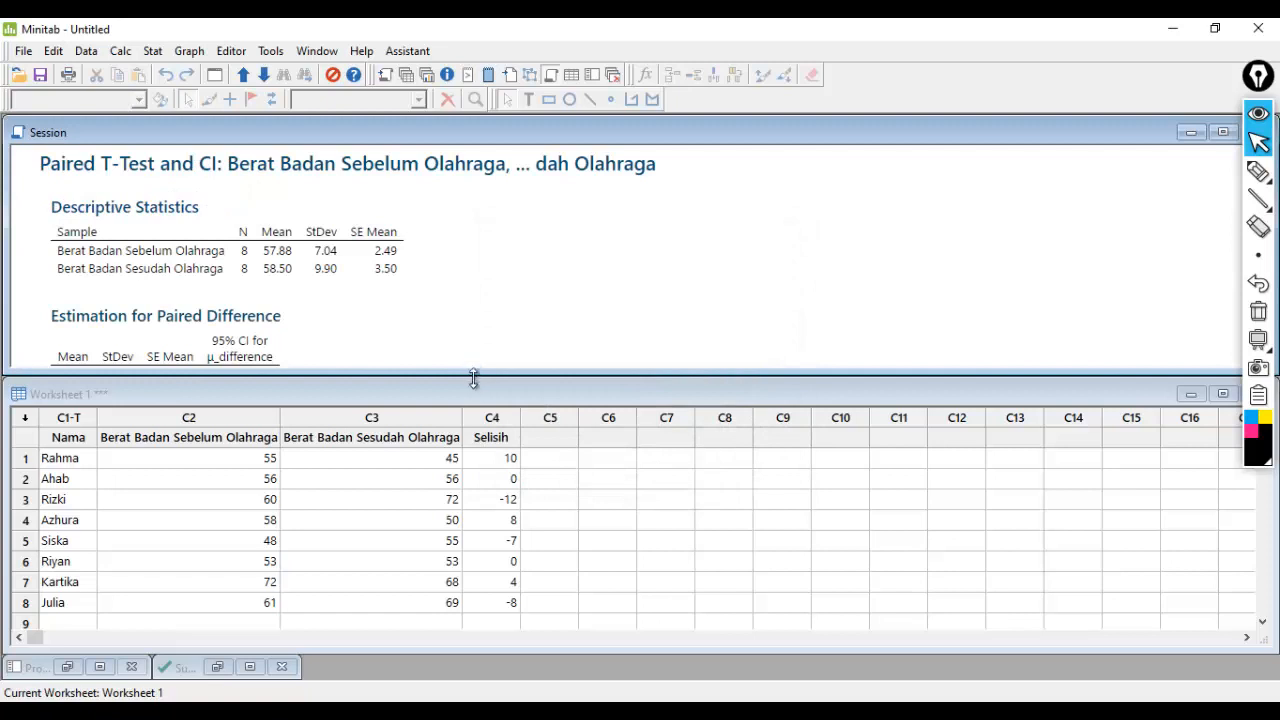
- Enlarge the Session window to show the full test output and handwrite beside it "P-Value = 0,829 > α = 0,05 (Terima H0)"
{"action": "left_click_drag", "start_coordinate": [474, 378], "coordinate": [458, 603]}
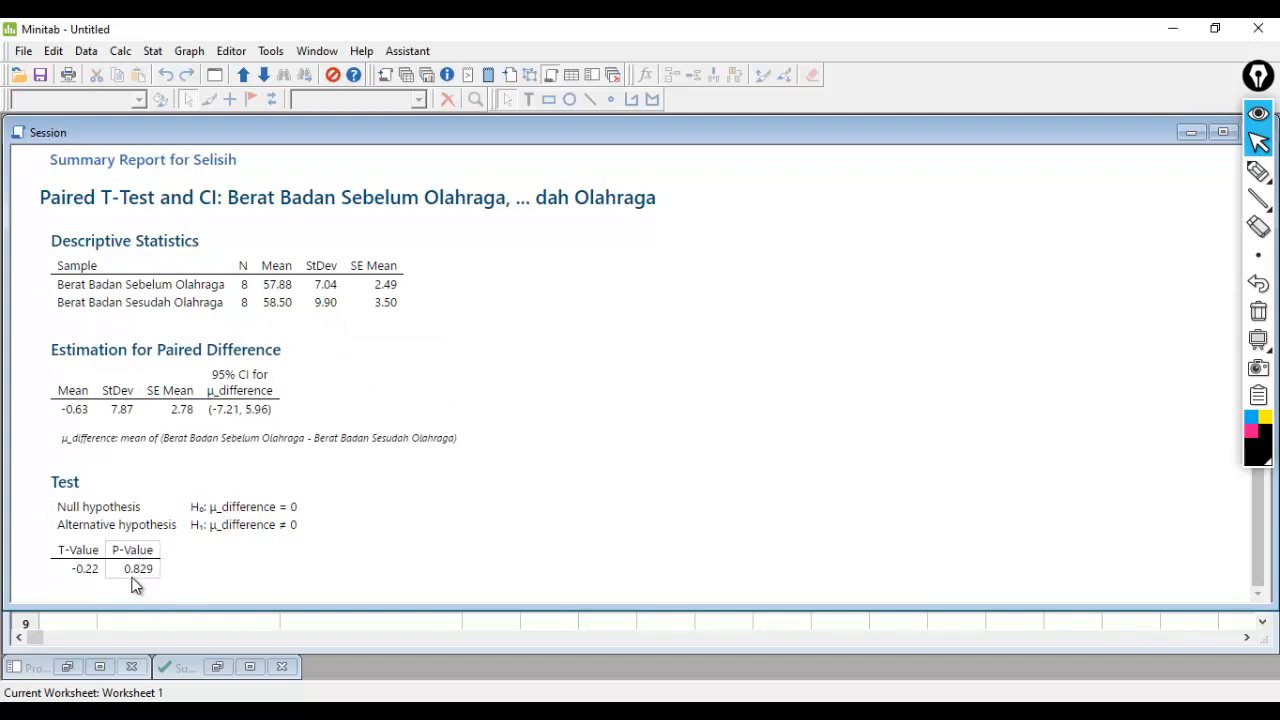
{"action": "mouse_move", "coordinate": [1258, 180]}
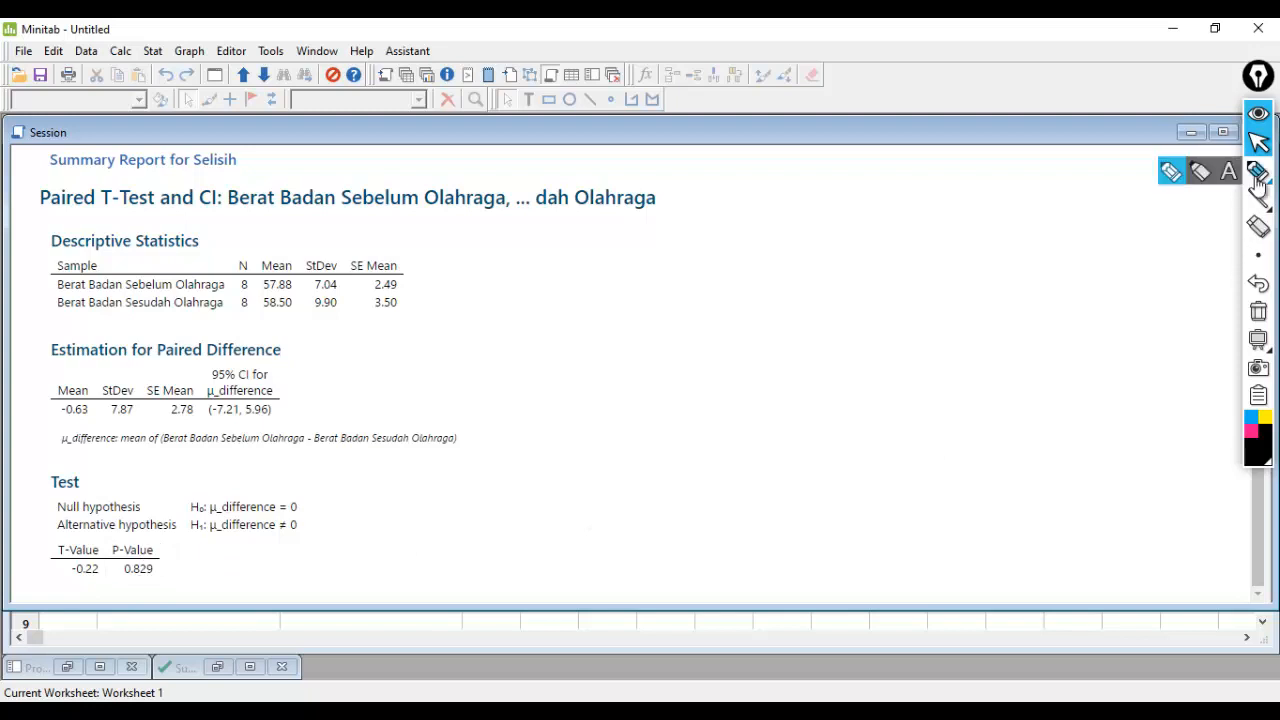
{"action": "left_click", "coordinate": [1170, 176]}
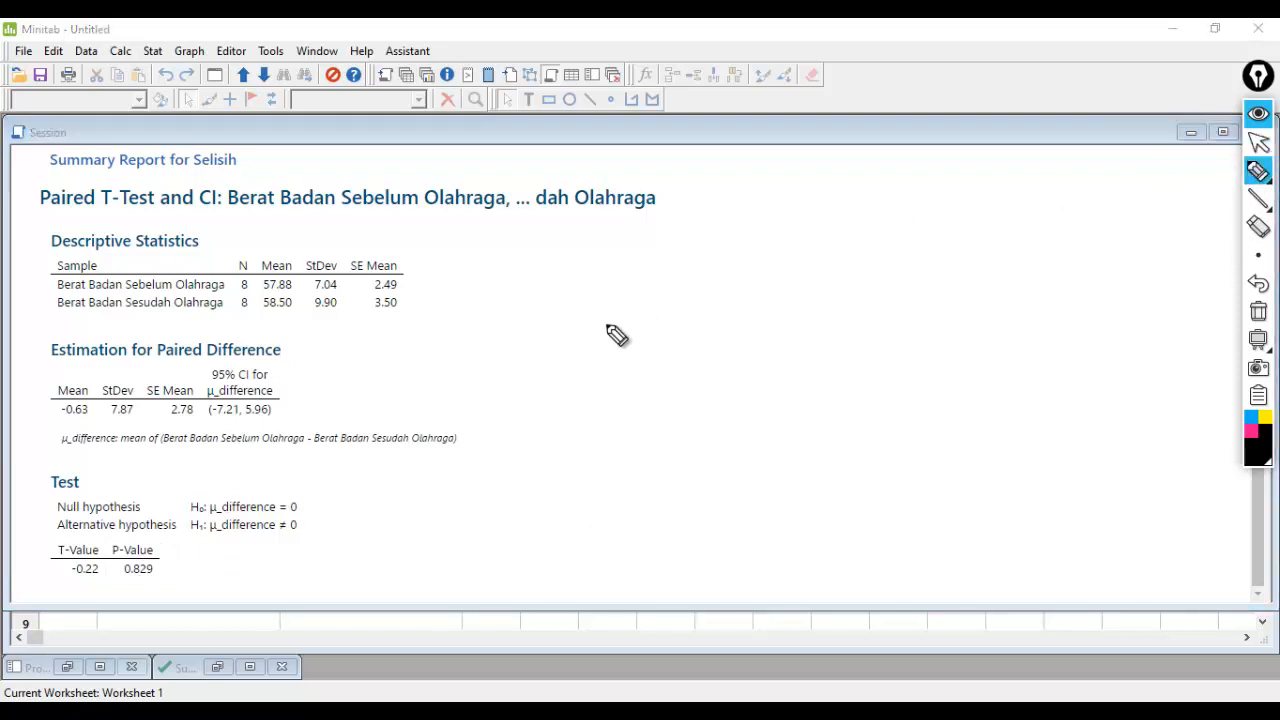
{"action": "mouse_move", "coordinate": [557, 288]}
{"action": "left_mouse_down"}
{"action": "mouse_move", "coordinate": [556, 318]}
{"action": "mouse_move", "coordinate": [594, 291]}
{"action": "mouse_move", "coordinate": [626, 309]}
{"action": "mouse_move", "coordinate": [651, 294]}
{"action": "mouse_move", "coordinate": [768, 300]}
{"action": "left_mouse_up"}
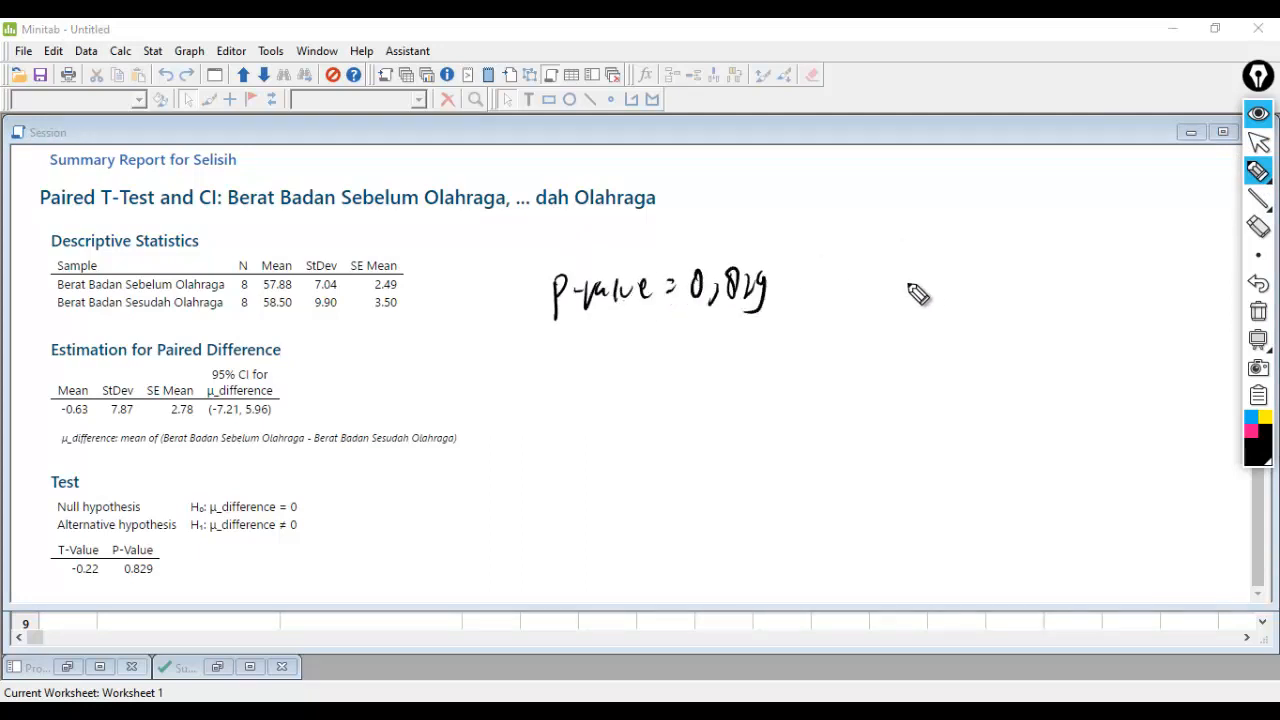
{"action": "mouse_move", "coordinate": [886, 288]}
{"action": "left_mouse_down"}
{"action": "mouse_move", "coordinate": [897, 303]}
{"action": "mouse_move", "coordinate": [985, 300]}
{"action": "mouse_move", "coordinate": [972, 308]}
{"action": "left_mouse_up"}
{"action": "left_click_drag", "start_coordinate": [1012, 266], "coordinate": [1000, 310]}
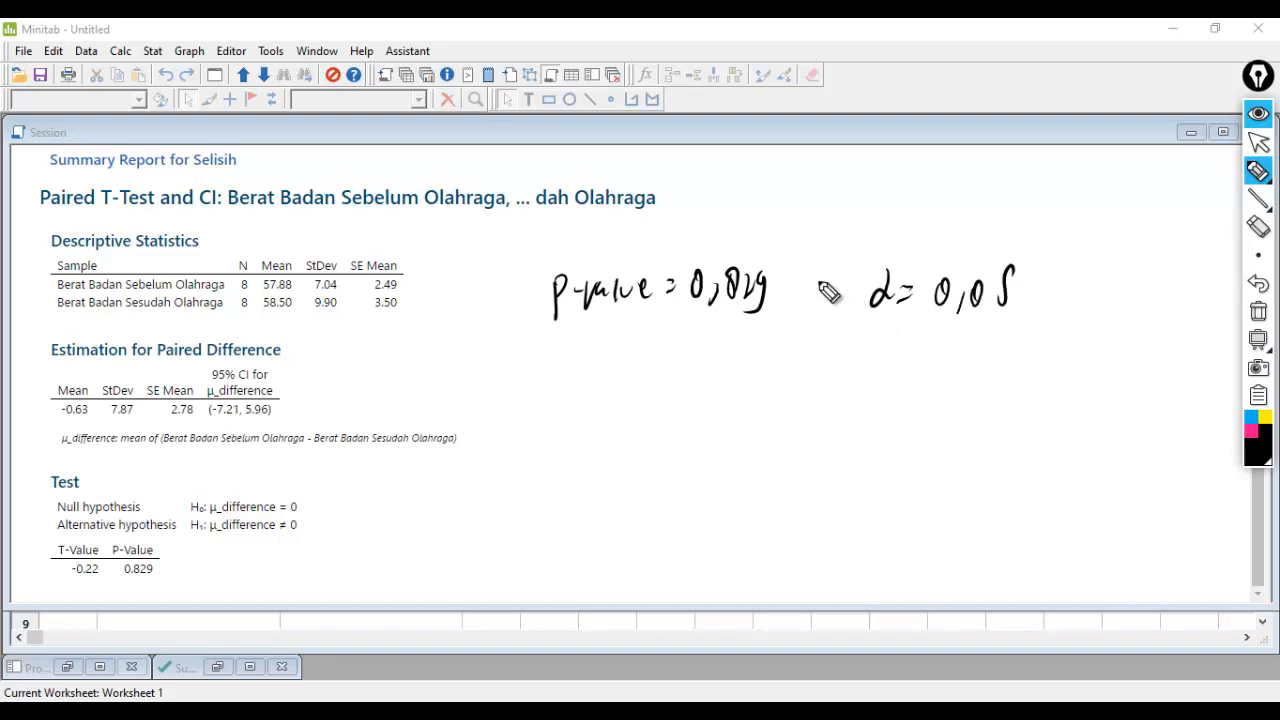
{"action": "left_click_drag", "start_coordinate": [814, 280], "coordinate": [818, 308]}
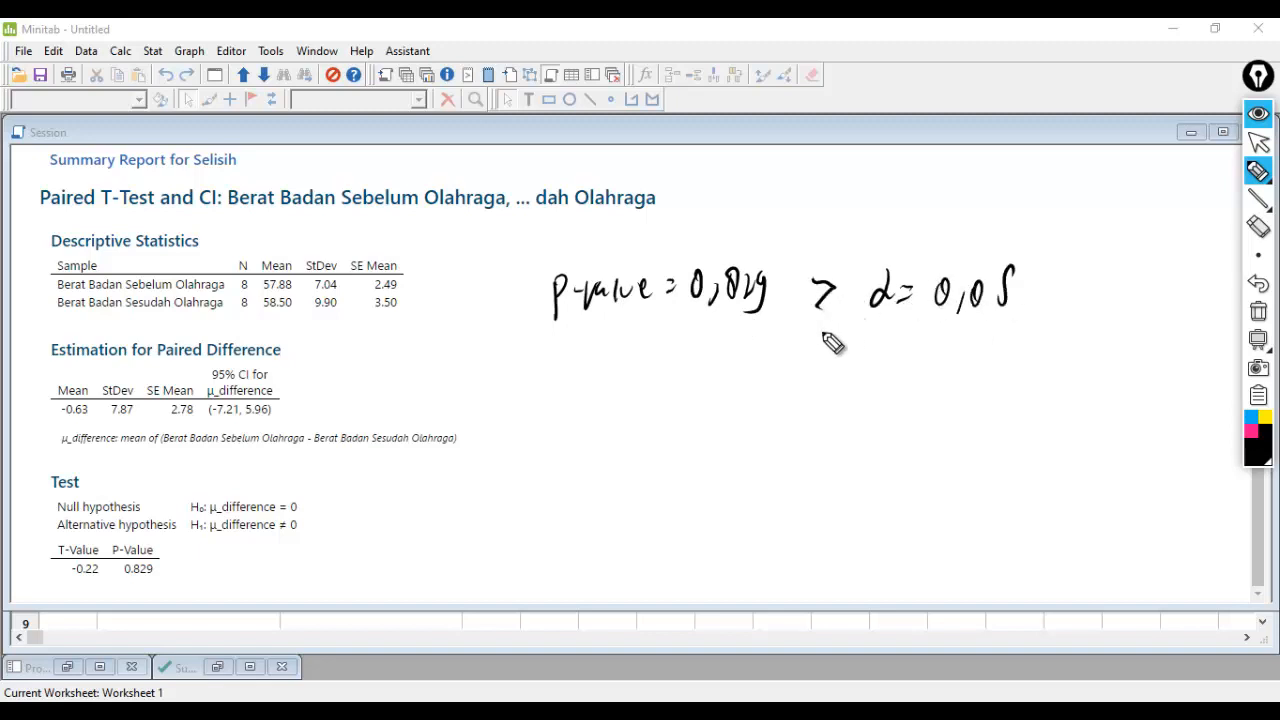
{"action": "mouse_move", "coordinate": [732, 330]}
{"action": "left_mouse_down"}
{"action": "mouse_move", "coordinate": [726, 380]}
{"action": "mouse_move", "coordinate": [756, 343]}
{"action": "left_mouse_up"}
{"action": "mouse_move", "coordinate": [742, 346]}
{"action": "left_mouse_down"}
{"action": "mouse_move", "coordinate": [740, 378]}
{"action": "mouse_move", "coordinate": [876, 358]}
{"action": "left_mouse_up"}
{"action": "left_click_drag", "start_coordinate": [868, 330], "coordinate": [872, 376]}
- Clear the handwritten P-Value note from the screen and switch the annotation tool back to the normal cursor
{"action": "mouse_move", "coordinate": [1266, 196]}
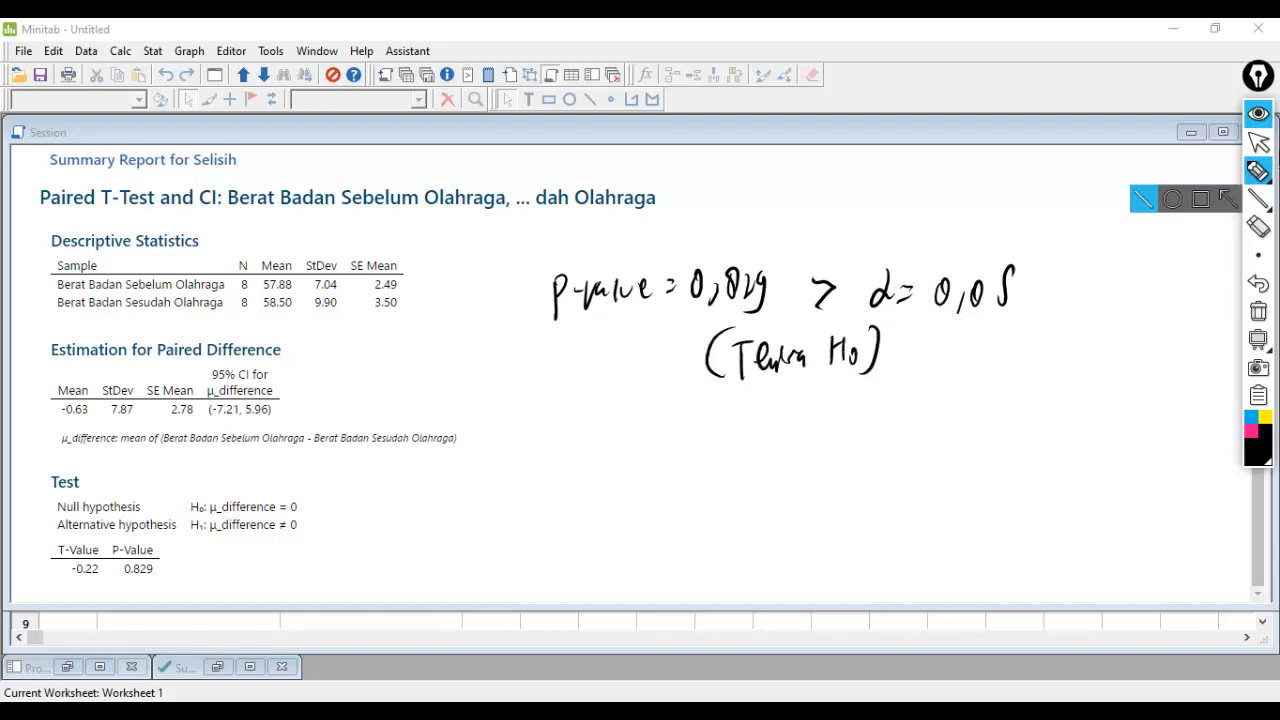
{"action": "left_click", "coordinate": [1258, 143]}
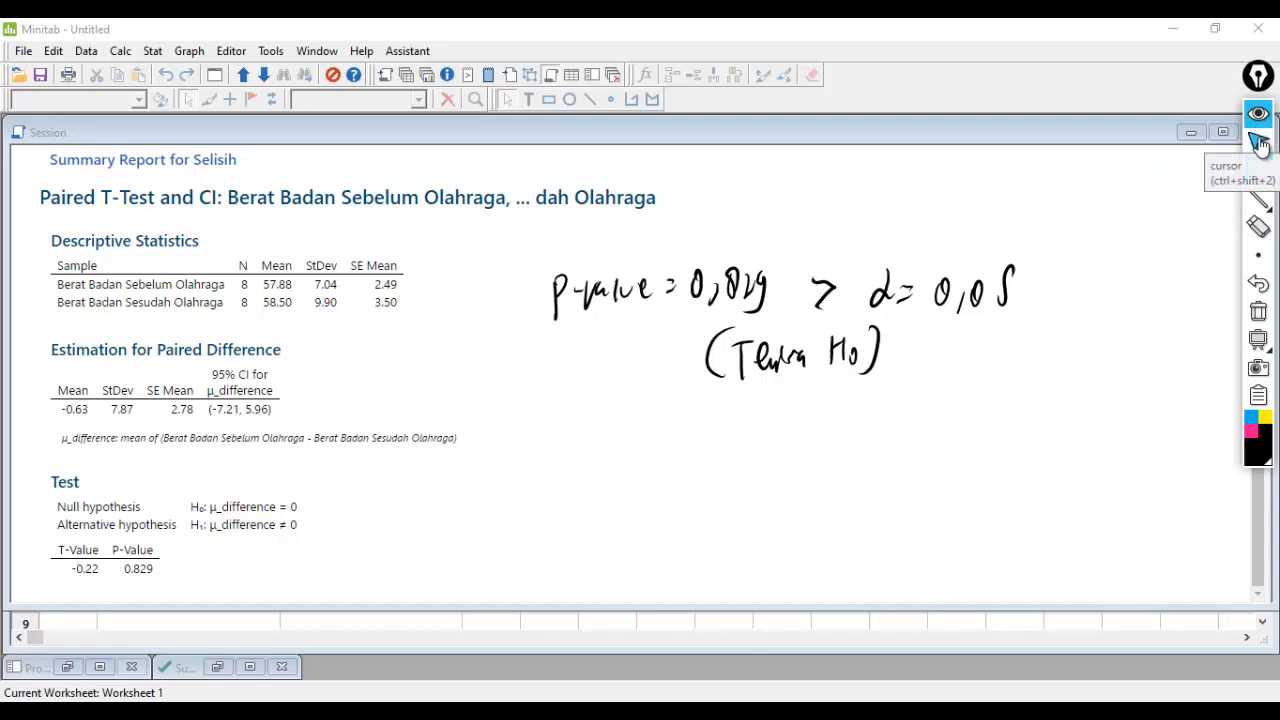
{"action": "left_click", "coordinate": [1258, 171]}
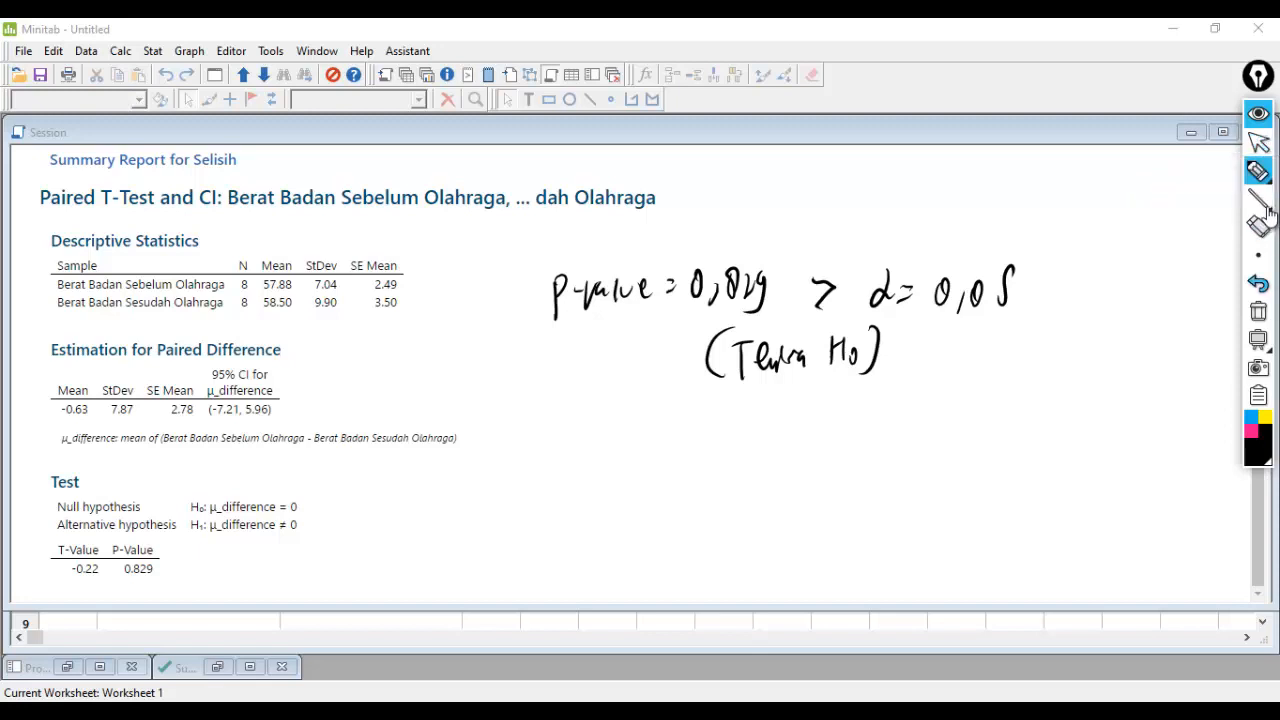
{"action": "mouse_move", "coordinate": [1266, 248]}
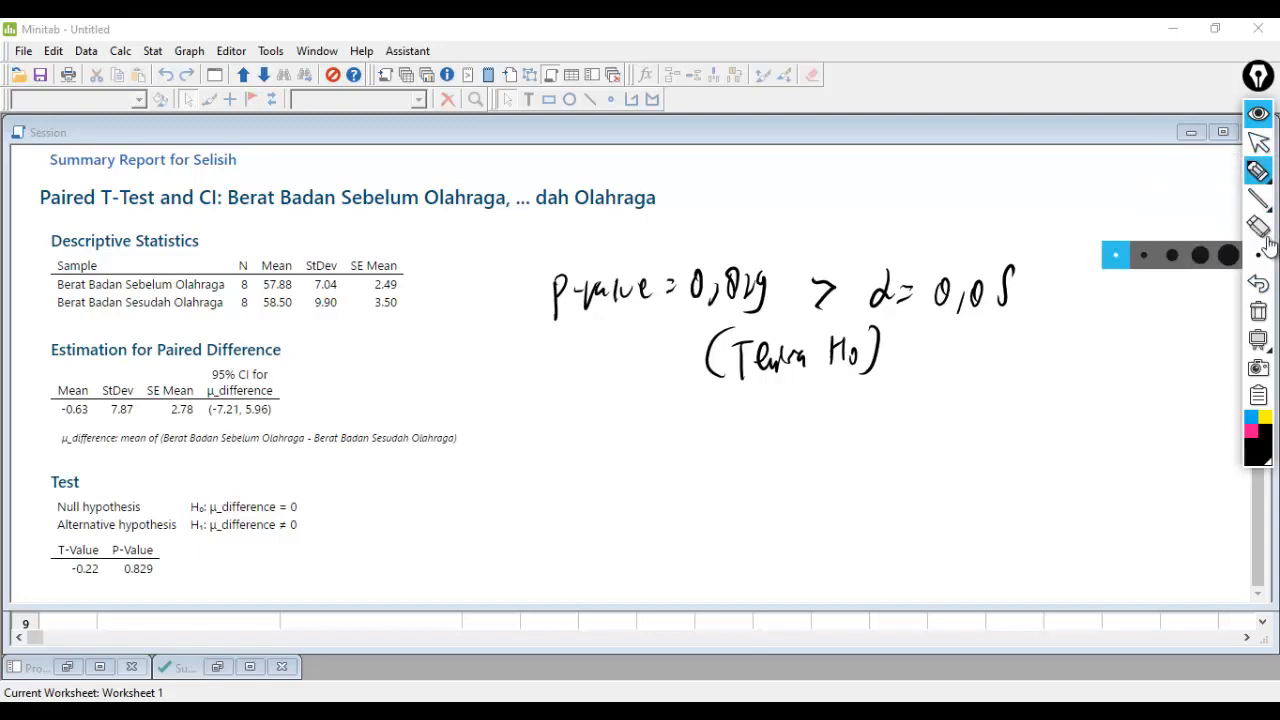
{"action": "left_click", "coordinate": [1258, 311]}
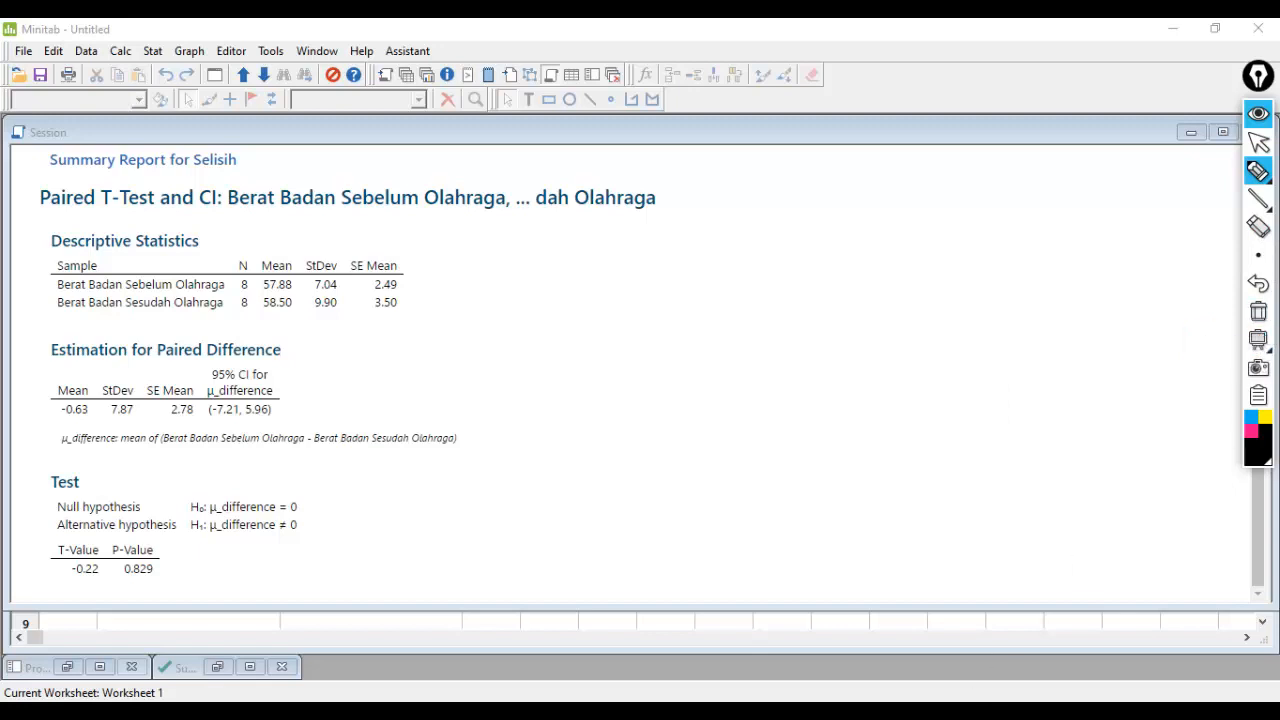
{"action": "left_click", "coordinate": [1262, 141]}
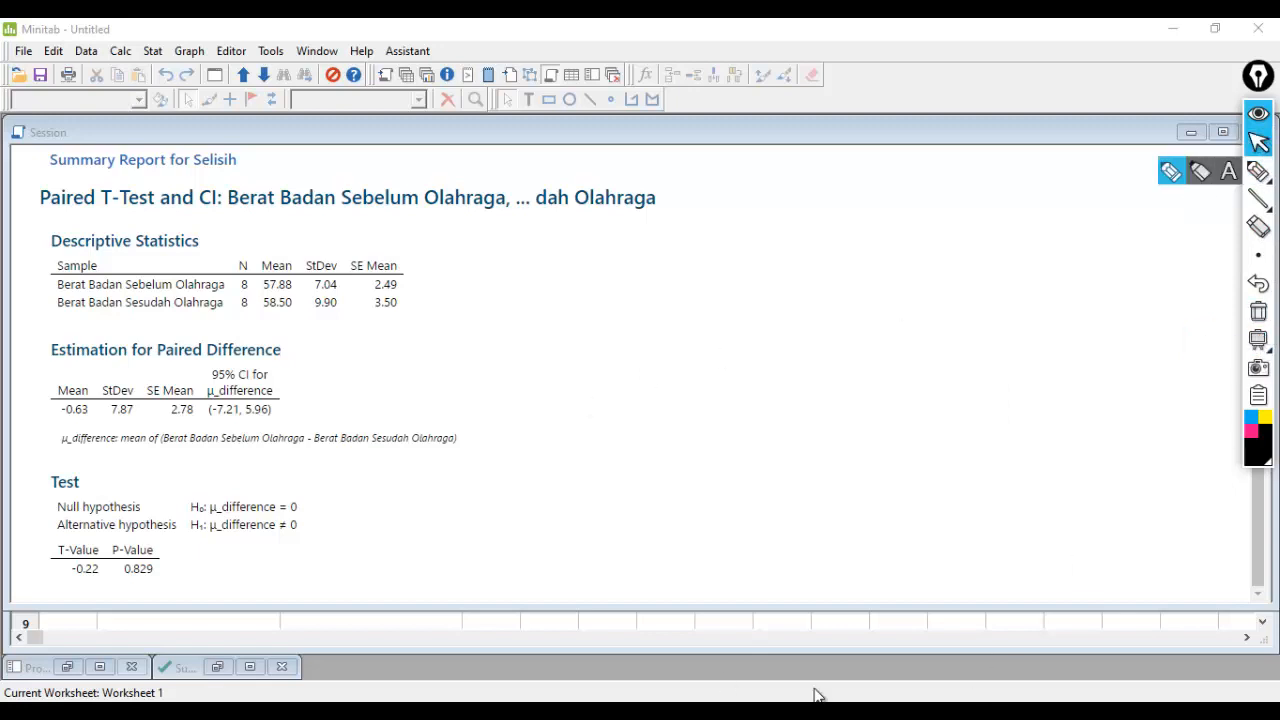
- Review the hypotheses and the Wilcoxon branch in the algorithm image in Photos, and return to Minitab
{"action": "left_click", "coordinate": [932, 670]}
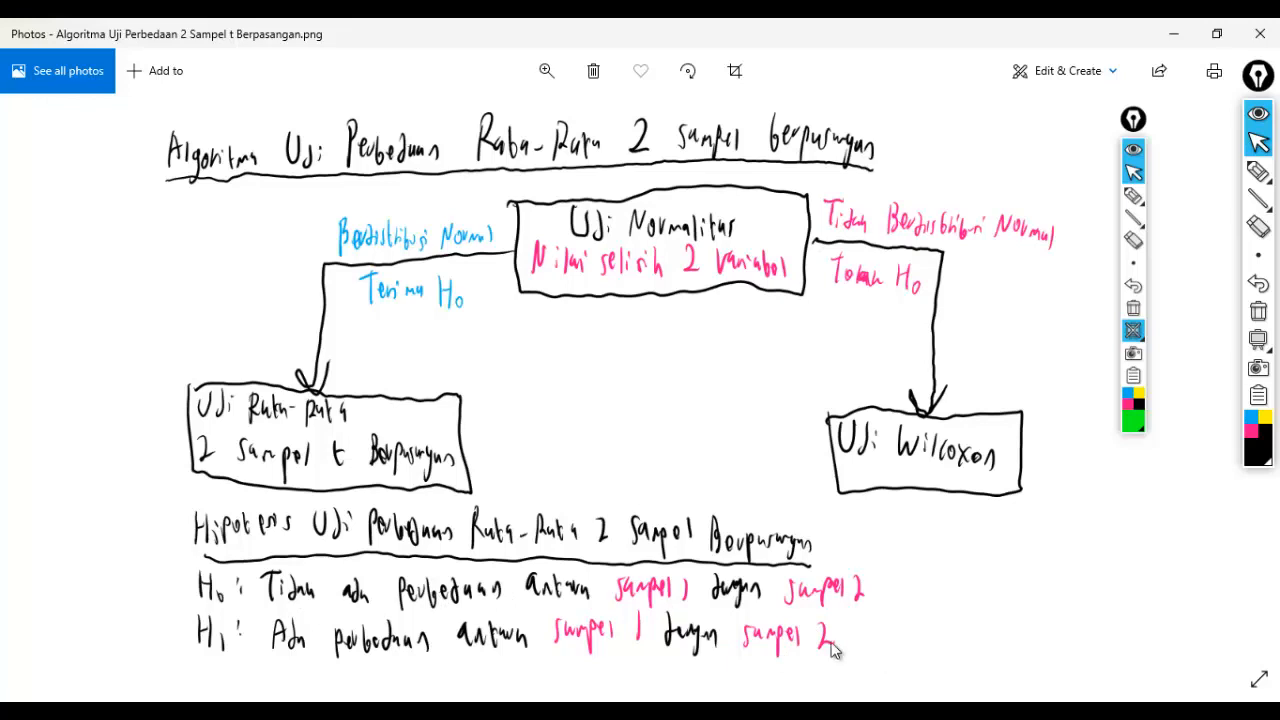
{"action": "mouse_move", "coordinate": [843, 636]}
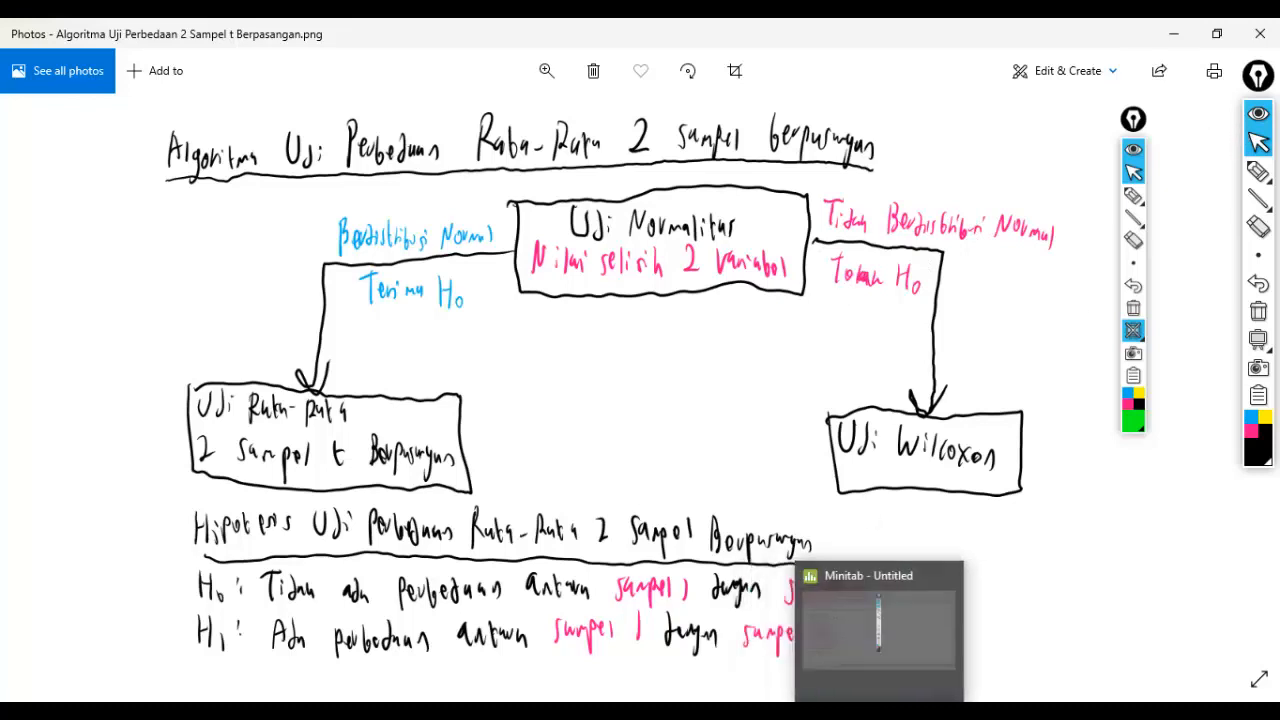
{"action": "left_click", "coordinate": [916, 571]}
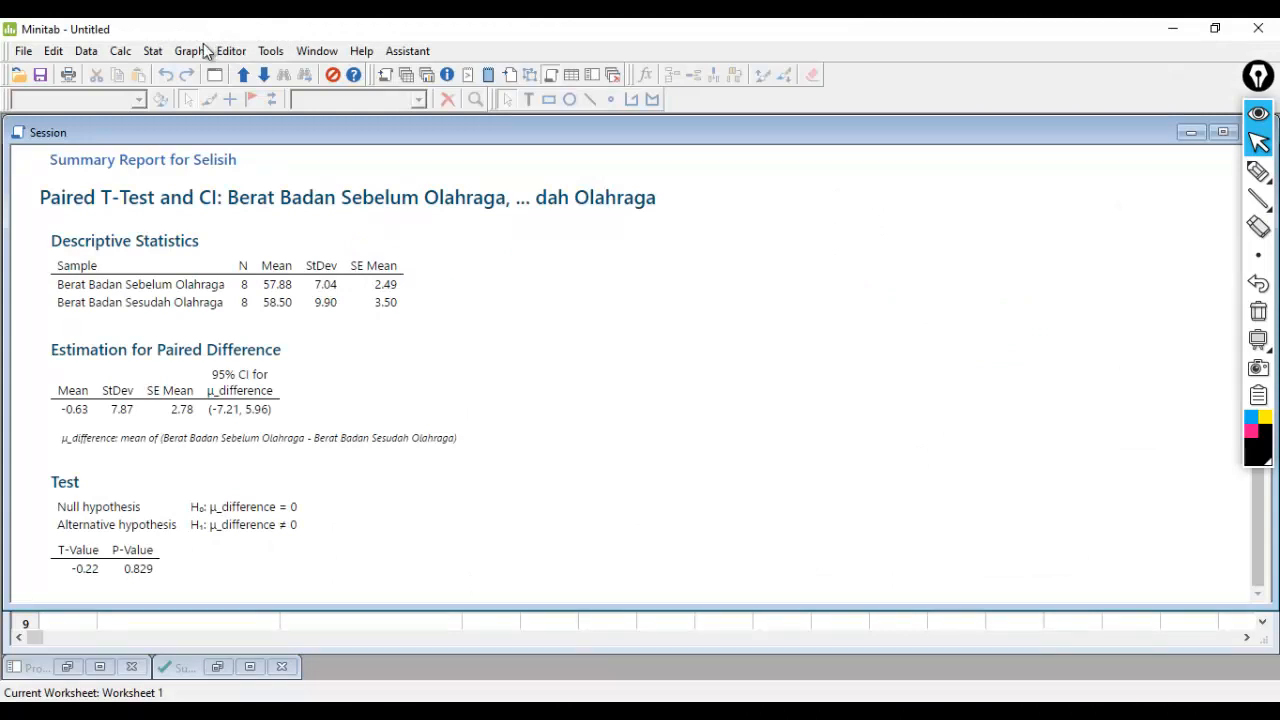
- Run a 1-Sample Wilcoxon test on Selisih with test median 0.0 and the alternative set to not equal
{"action": "left_click", "coordinate": [153, 52]}
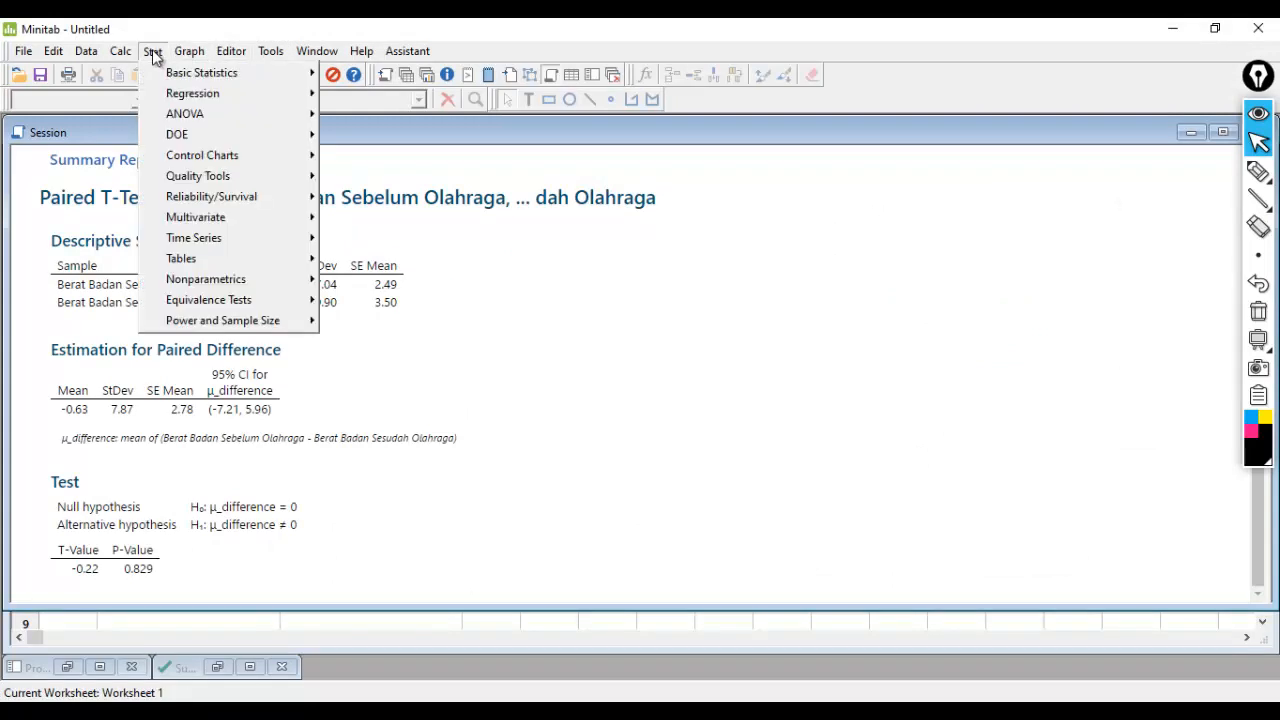
{"action": "mouse_move", "coordinate": [255, 278]}
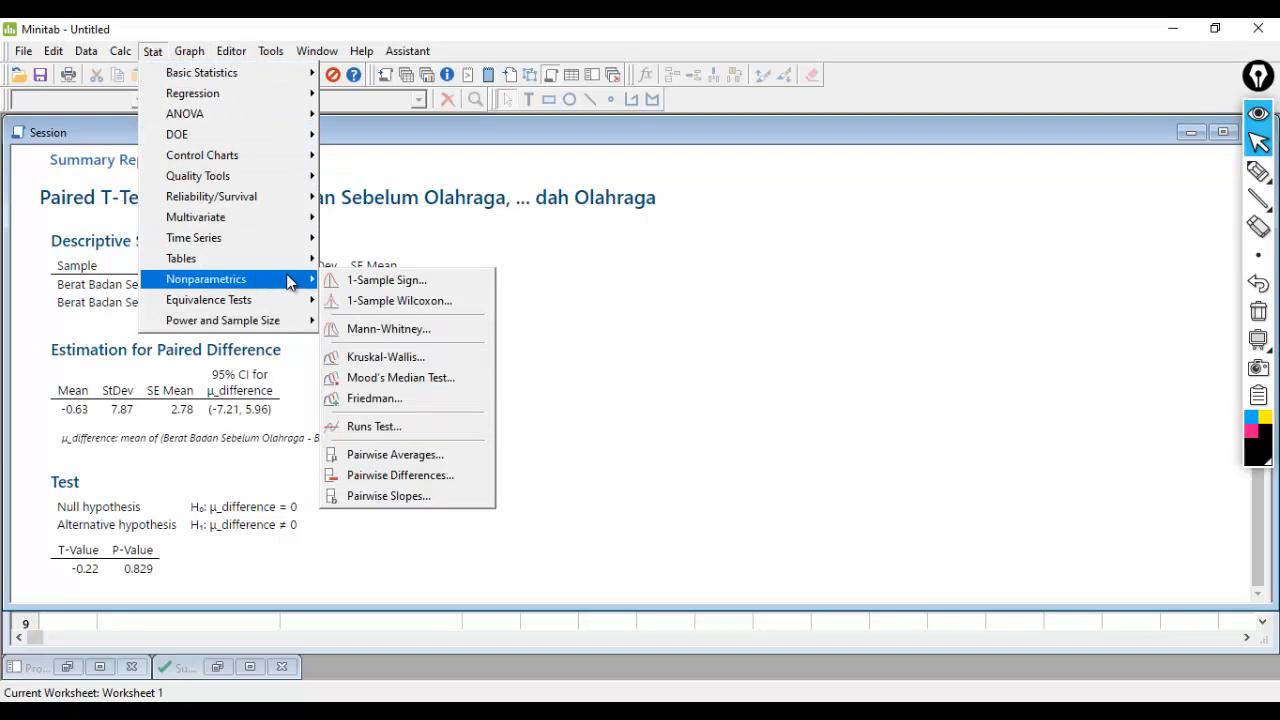
{"action": "left_click", "coordinate": [371, 298]}
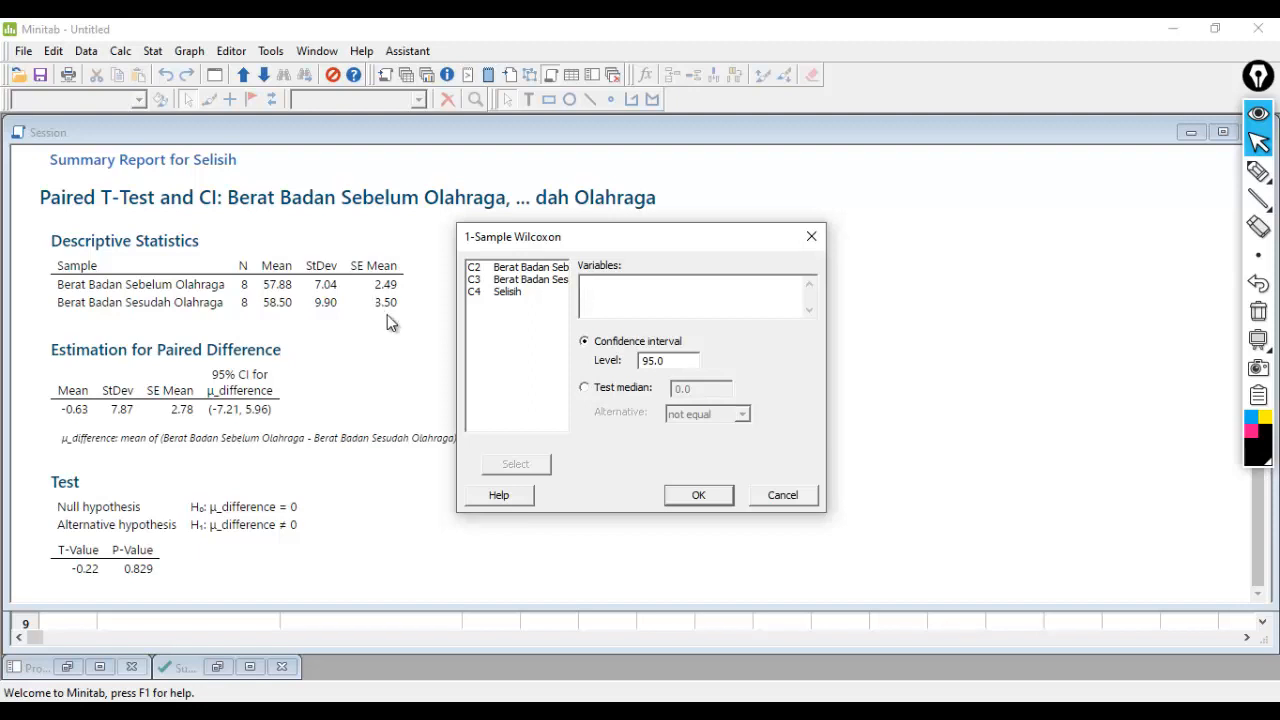
{"action": "left_click", "coordinate": [525, 291]}
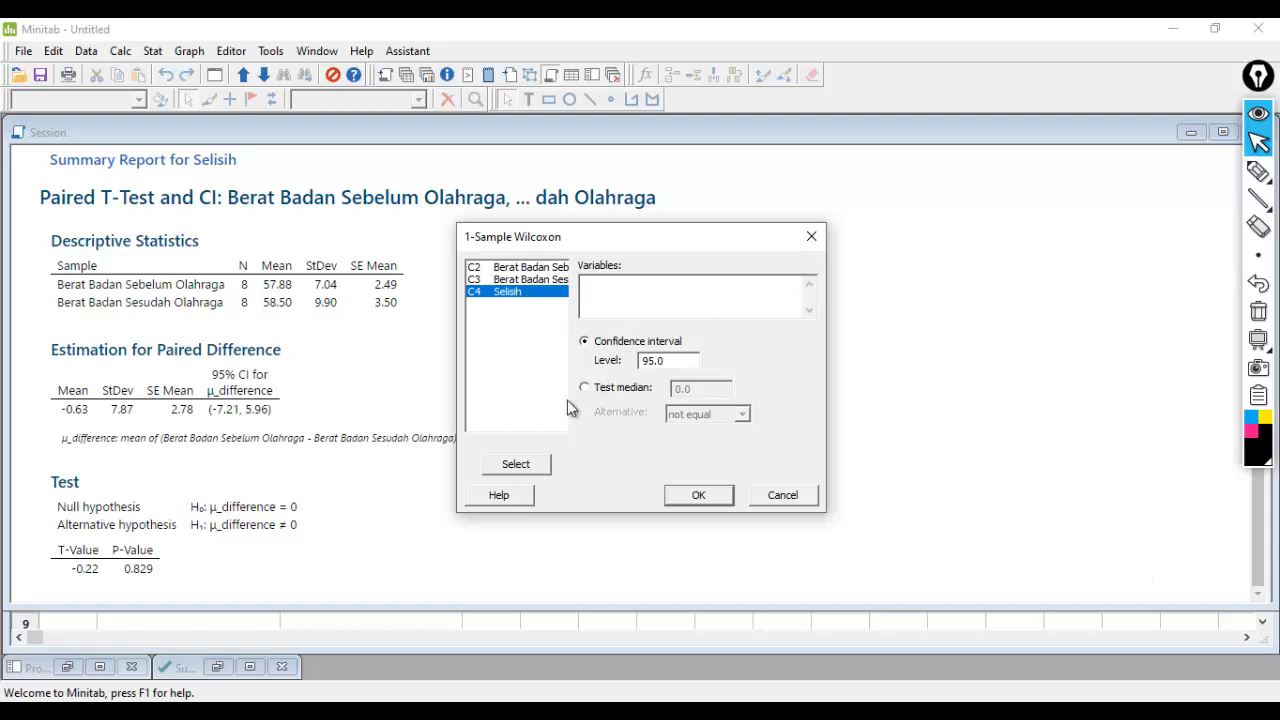
{"action": "left_click", "coordinate": [537, 470]}
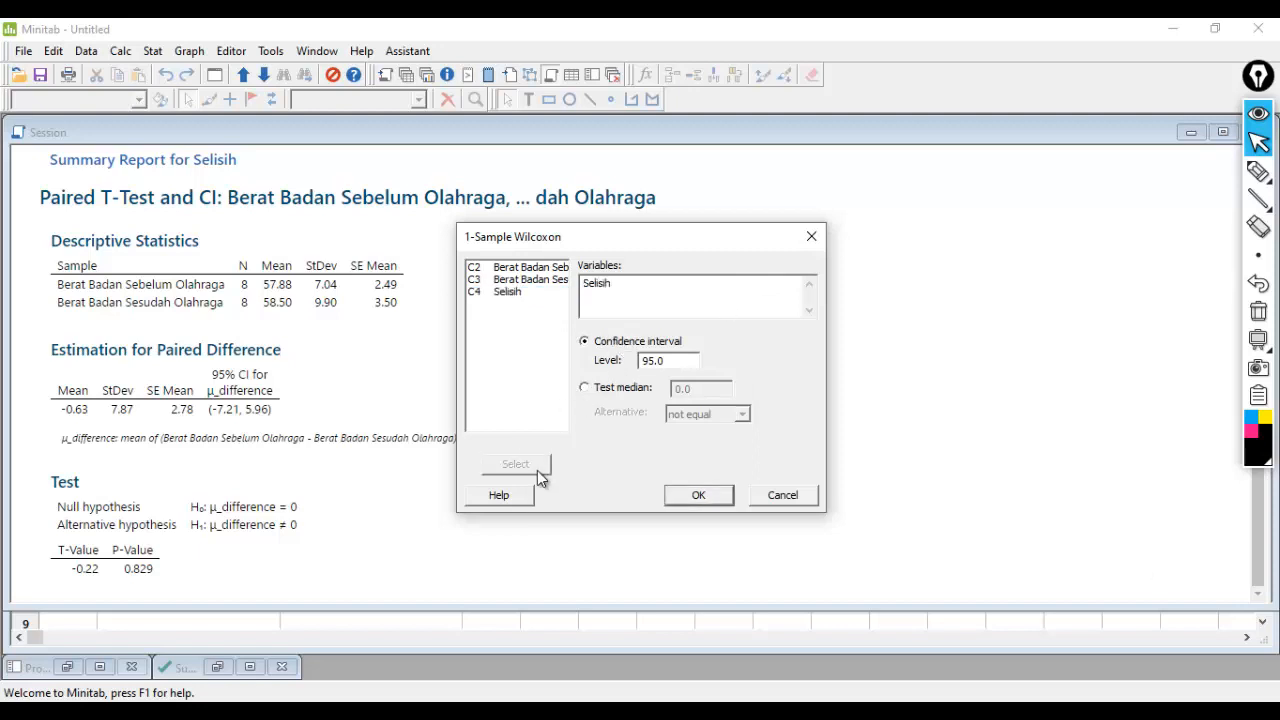
{"action": "left_click", "coordinate": [612, 392]}
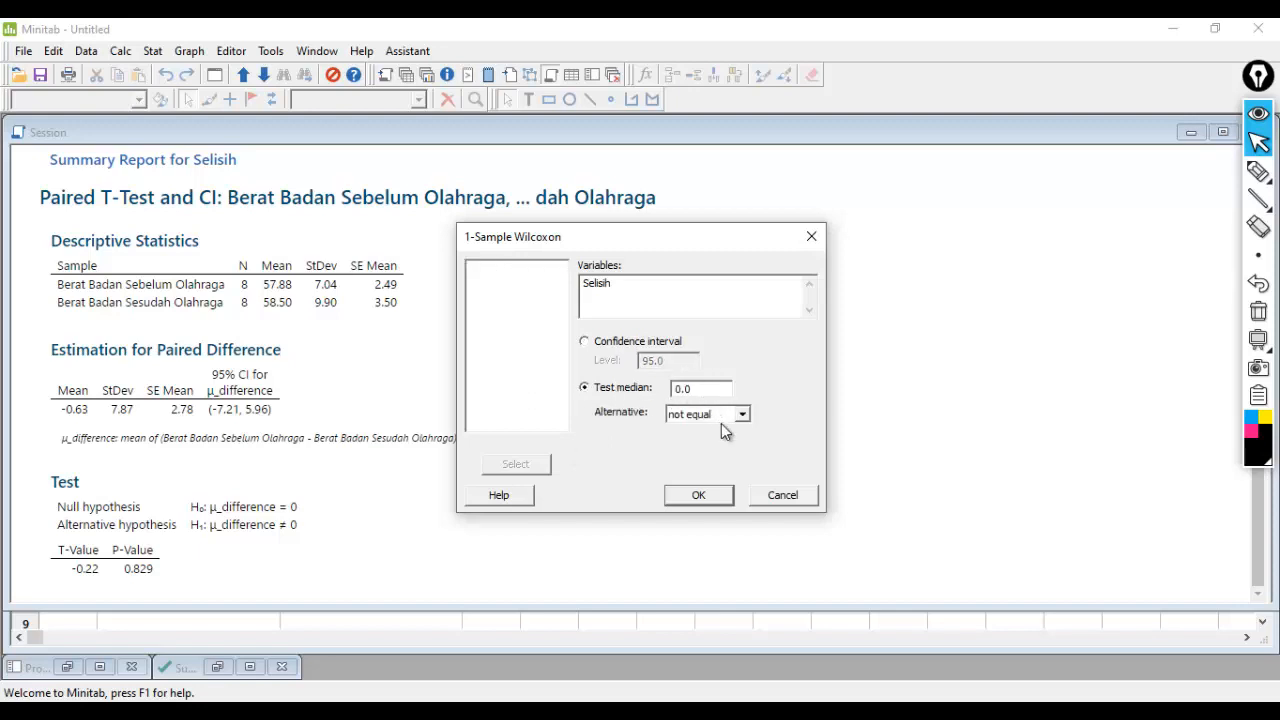
{"action": "left_click", "coordinate": [699, 496]}
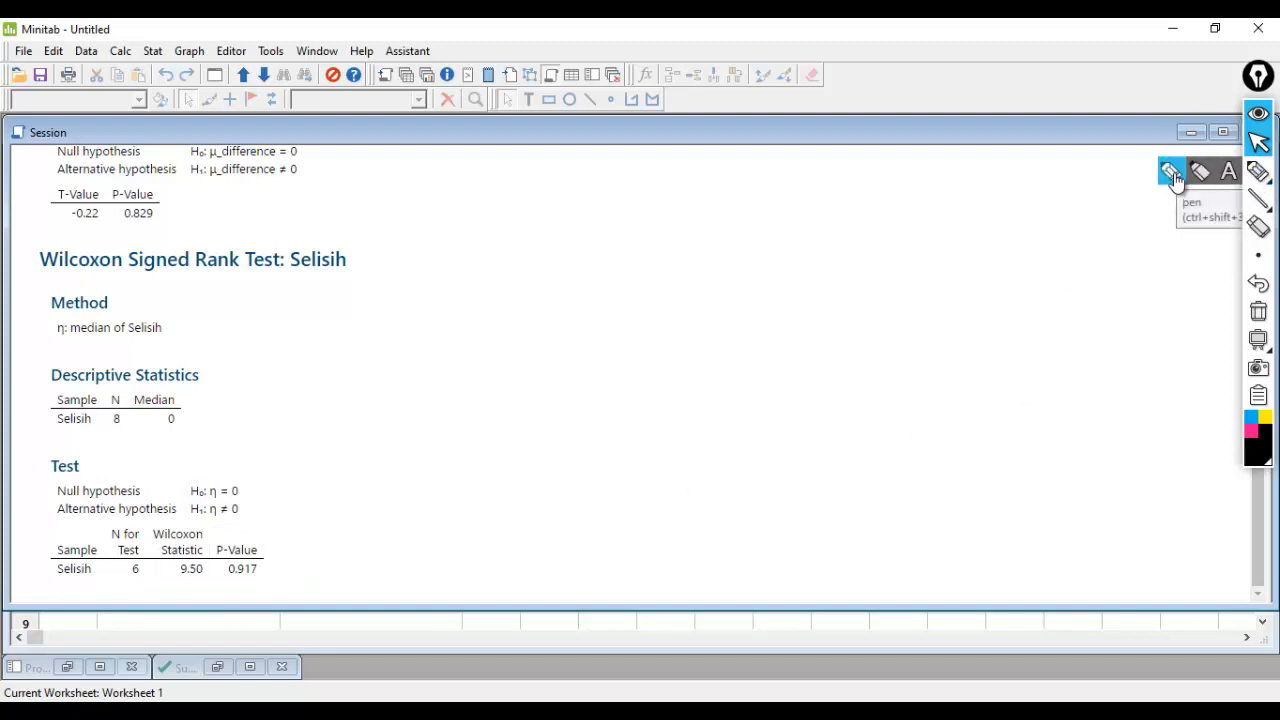
- Handwrite "P-Value = 0,917 > α = 0,05 (Terima H0)" beside the Wilcoxon output and switch the annotation tool back to the normal cursor
{"action": "left_click", "coordinate": [1258, 171]}
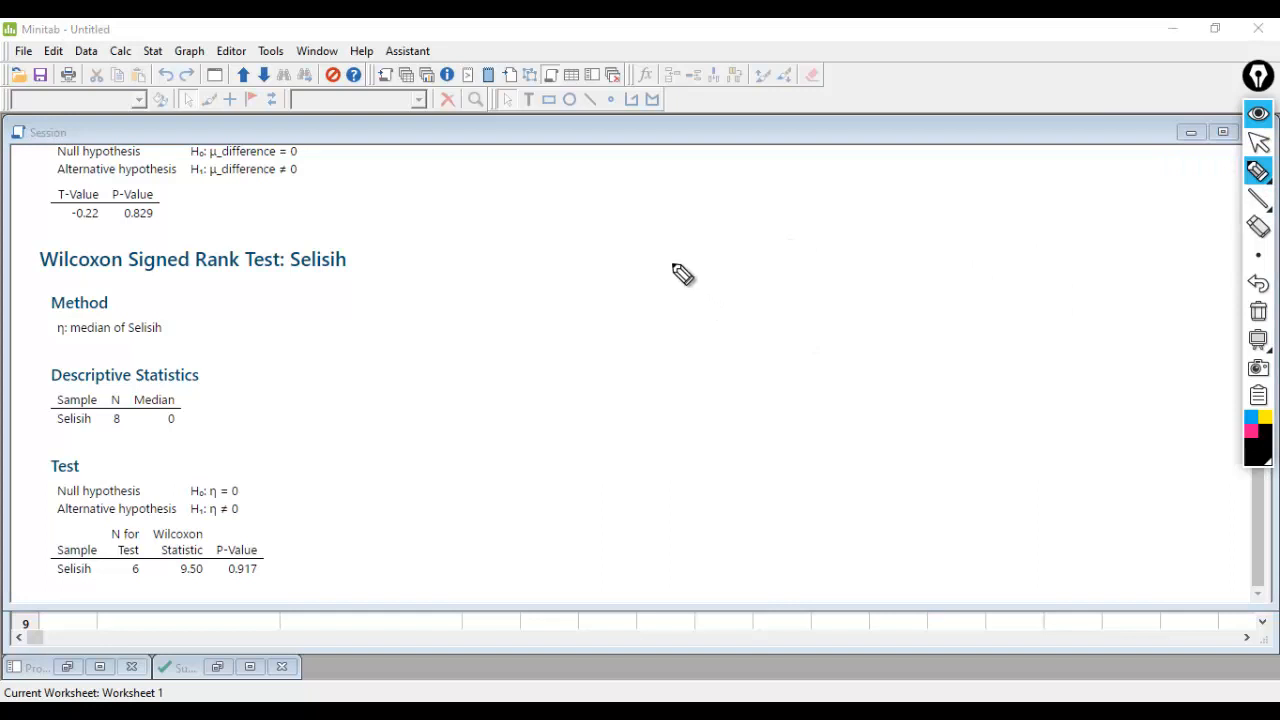
{"action": "mouse_move", "coordinate": [446, 311]}
{"action": "left_mouse_down"}
{"action": "mouse_move", "coordinate": [486, 340]}
{"action": "mouse_move", "coordinate": [549, 323]}
{"action": "mouse_move", "coordinate": [572, 335]}
{"action": "mouse_move", "coordinate": [586, 317]}
{"action": "mouse_move", "coordinate": [826, 329]}
{"action": "mouse_move", "coordinate": [906, 314]}
{"action": "left_mouse_up"}
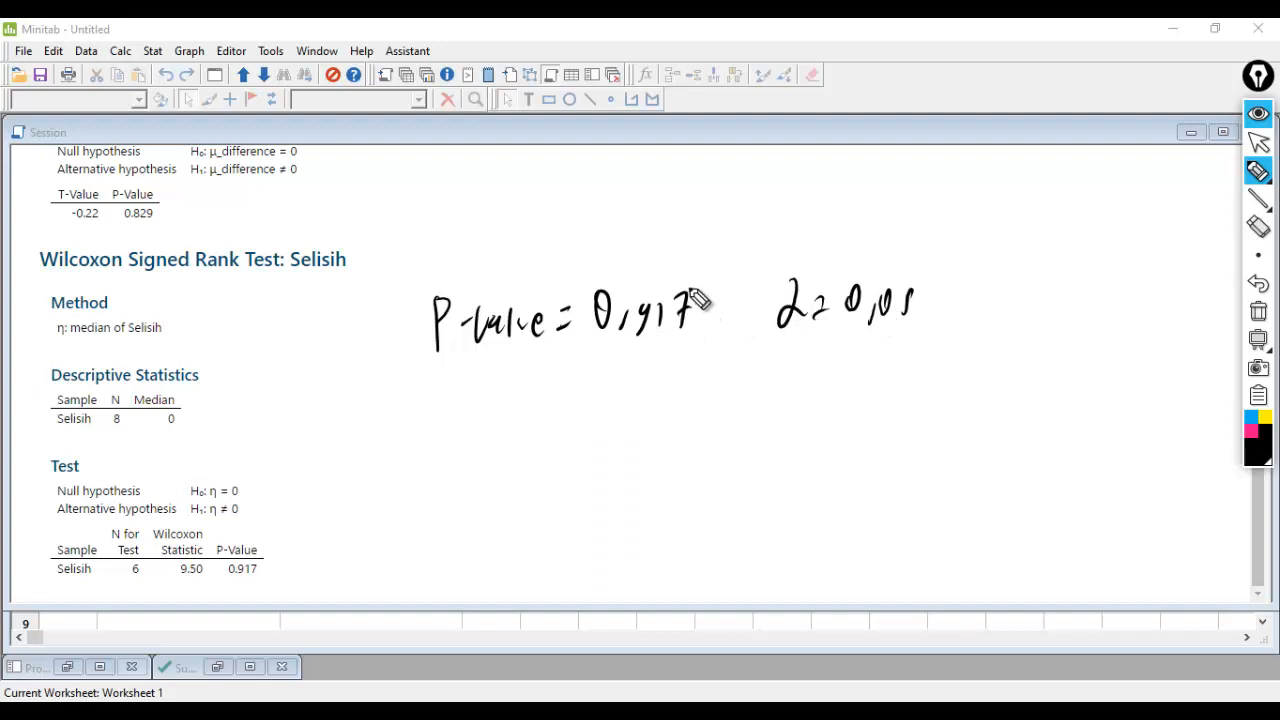
{"action": "left_click_drag", "start_coordinate": [720, 296], "coordinate": [721, 322]}
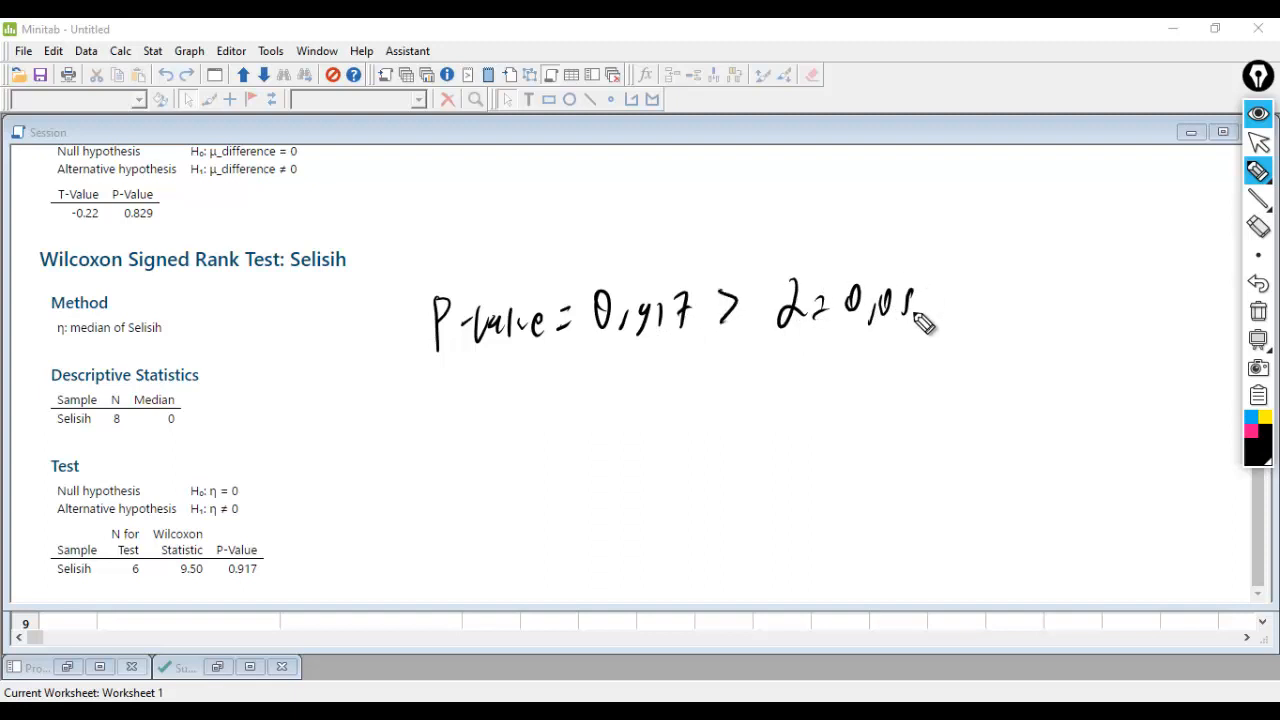
{"action": "mouse_move", "coordinate": [632, 368]}
{"action": "left_mouse_down"}
{"action": "mouse_move", "coordinate": [620, 421]}
{"action": "mouse_move", "coordinate": [676, 378]}
{"action": "left_mouse_up"}
{"action": "mouse_move", "coordinate": [662, 380]}
{"action": "left_mouse_down"}
{"action": "mouse_move", "coordinate": [660, 421]}
{"action": "mouse_move", "coordinate": [700, 414]}
{"action": "left_mouse_up"}
{"action": "mouse_move", "coordinate": [702, 416]}
{"action": "left_mouse_down"}
{"action": "mouse_move", "coordinate": [803, 380]}
{"action": "mouse_move", "coordinate": [824, 410]}
{"action": "left_mouse_up"}
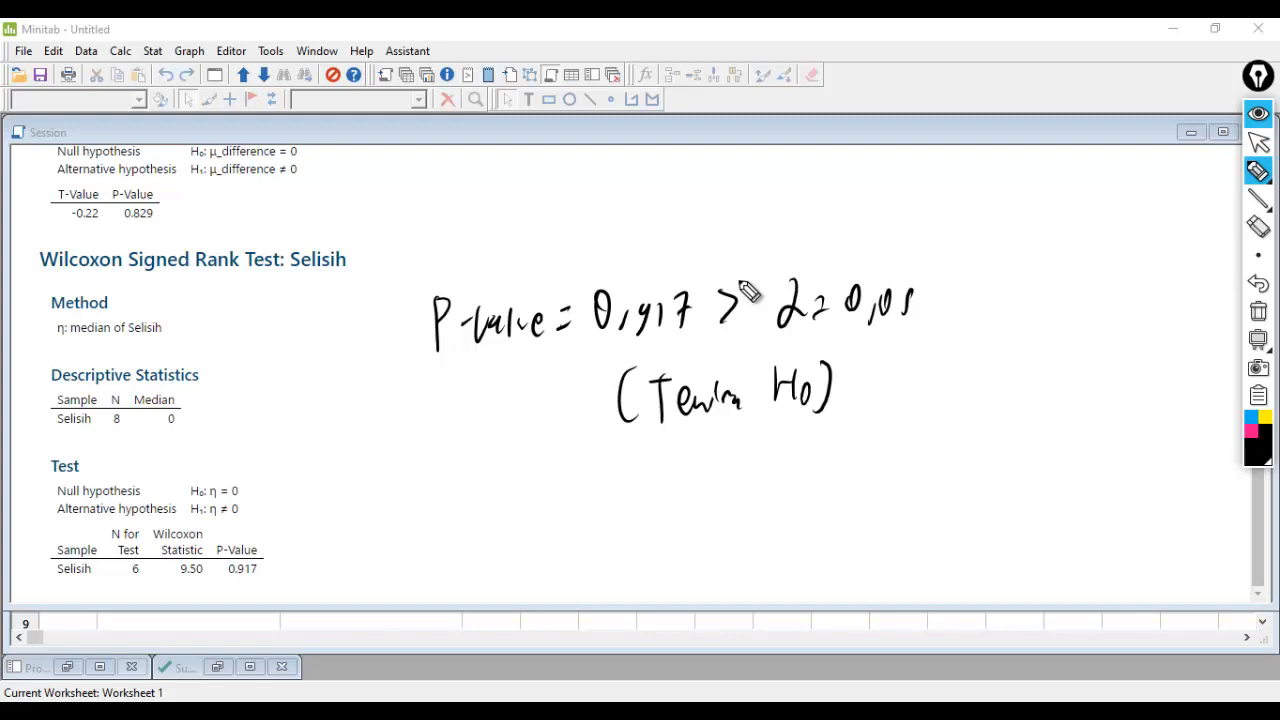
{"action": "left_click", "coordinate": [1258, 142]}
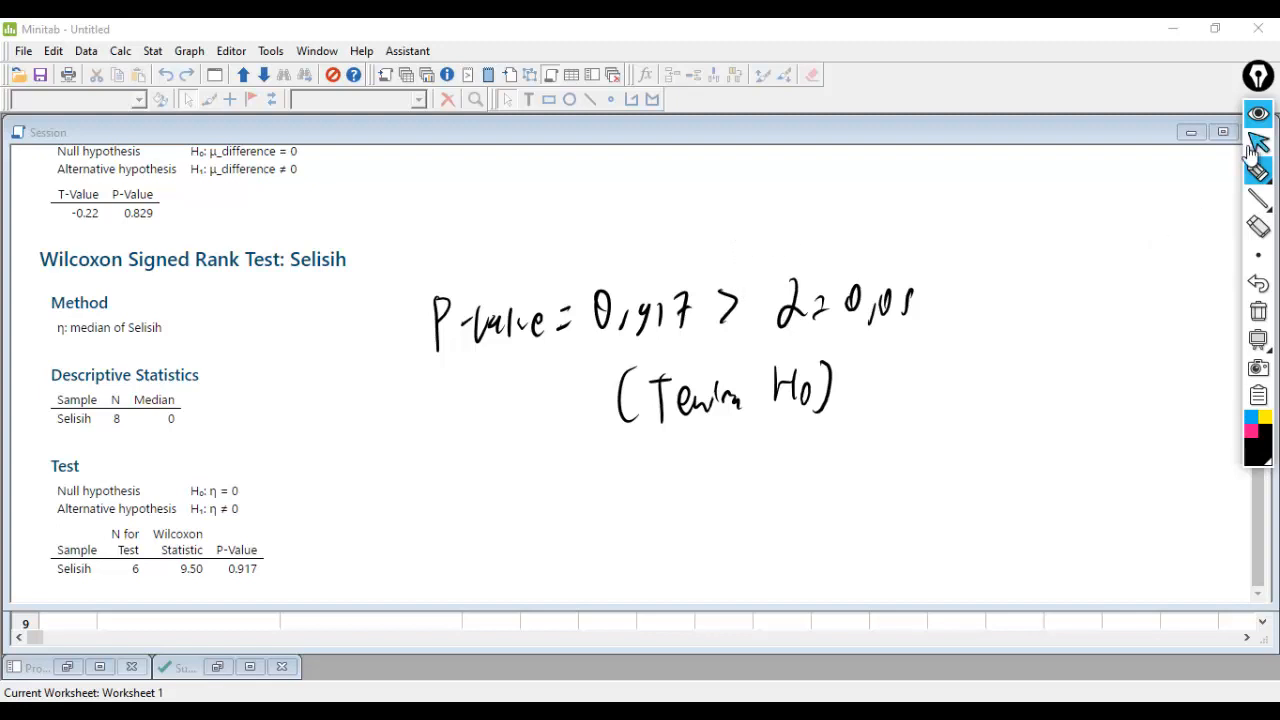
- Bring the worksheet back into view beneath the Session output to examine the Selisih column, and look up the Calculator command
{"action": "left_click", "coordinate": [251, 640]}
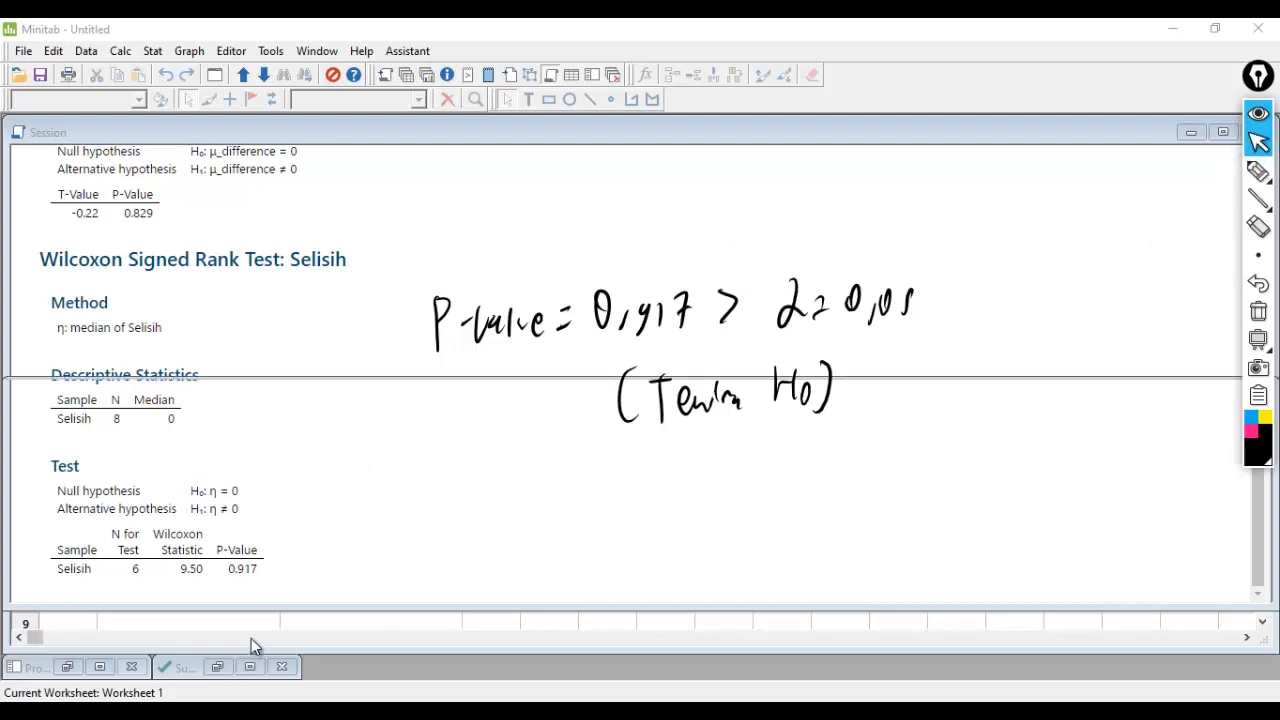
{"action": "left_click_drag", "start_coordinate": [668, 640], "coordinate": [20, 632]}
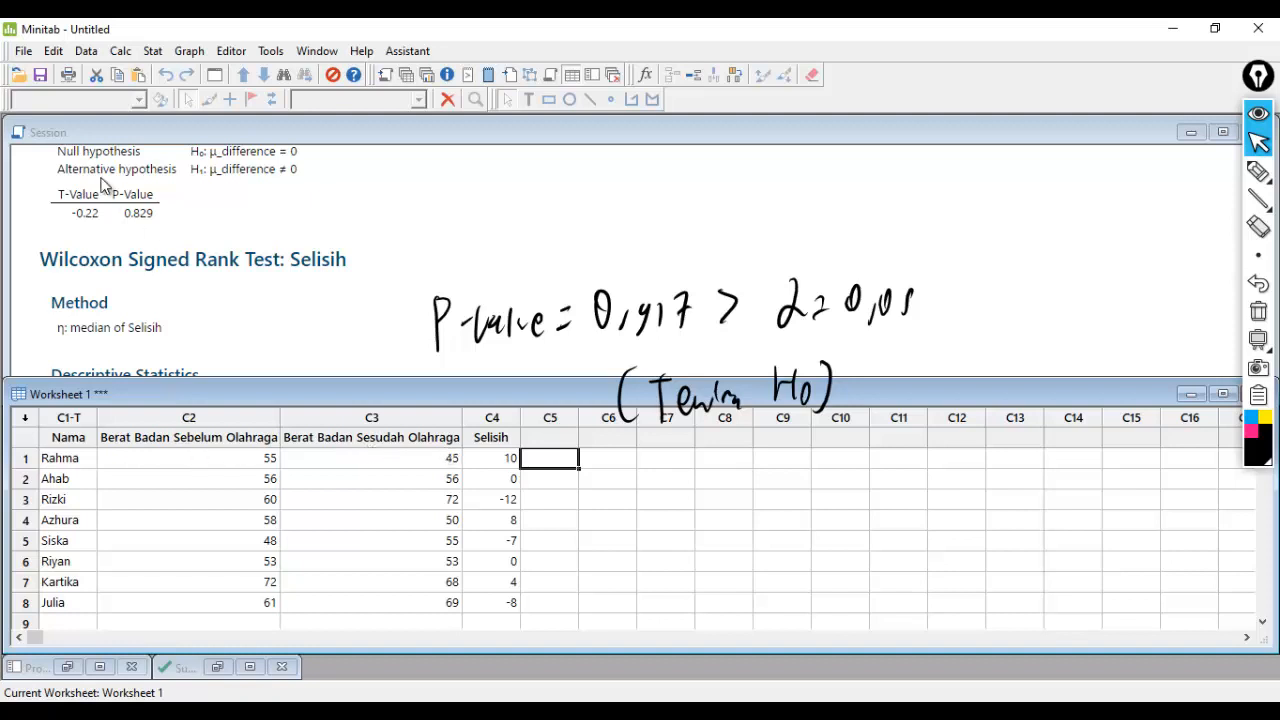
{"action": "left_click", "coordinate": [121, 51]}
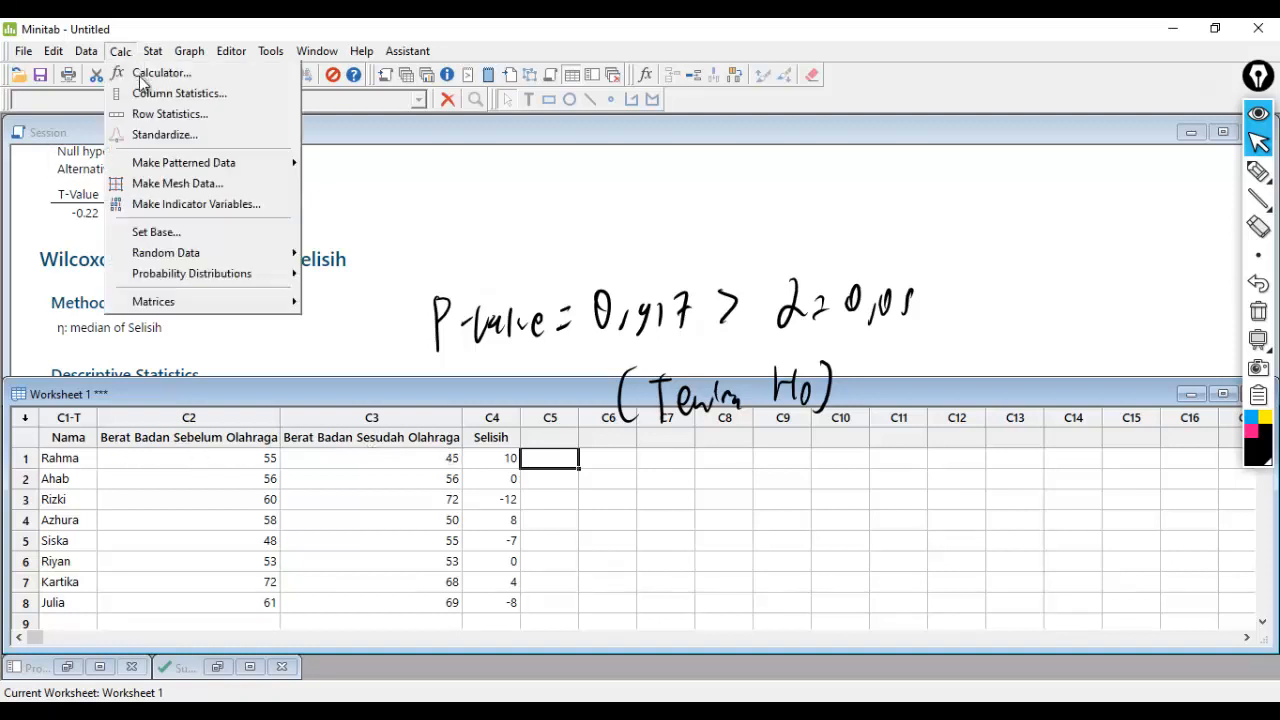
{"action": "left_click", "coordinate": [736, 602]}
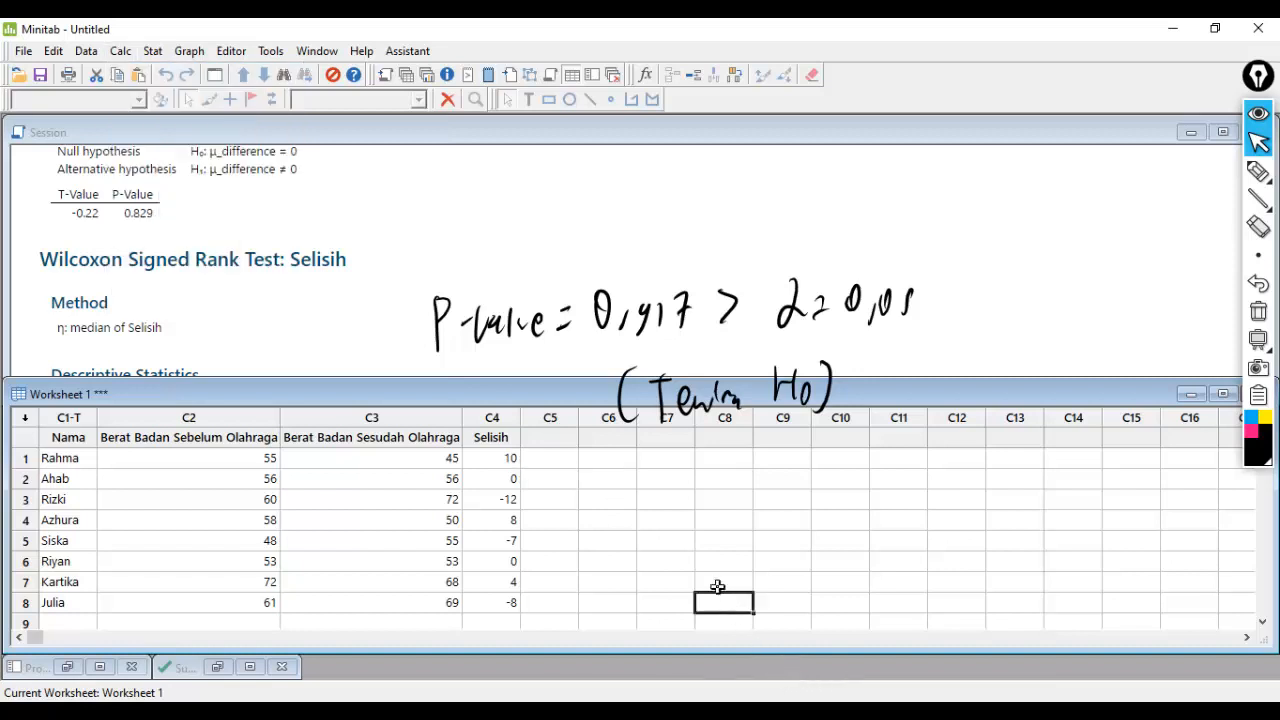